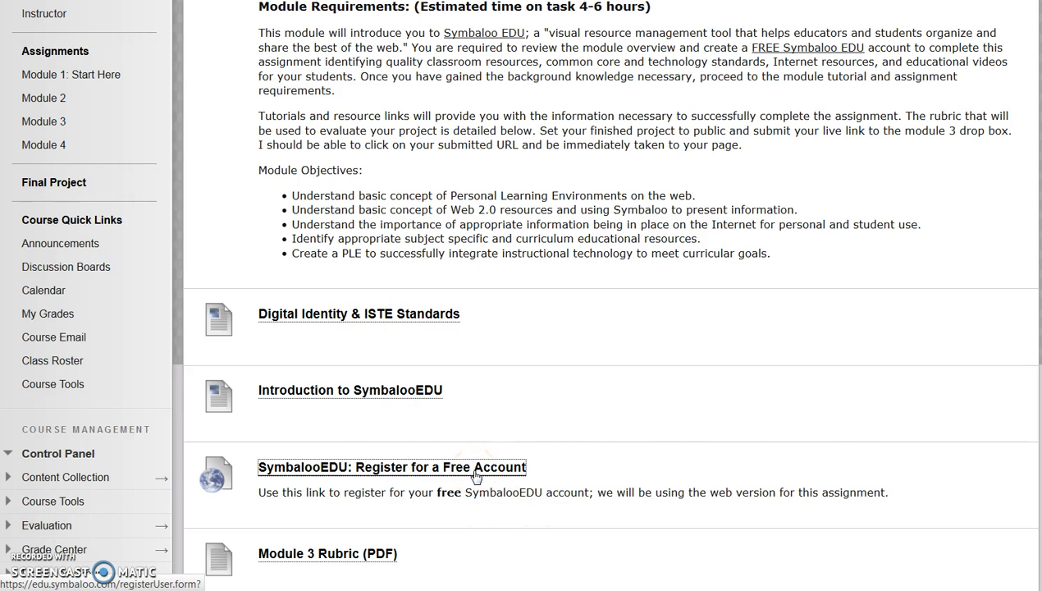
- Log in to Symbaloo EDU with the existing account's email and password
click(476, 472)
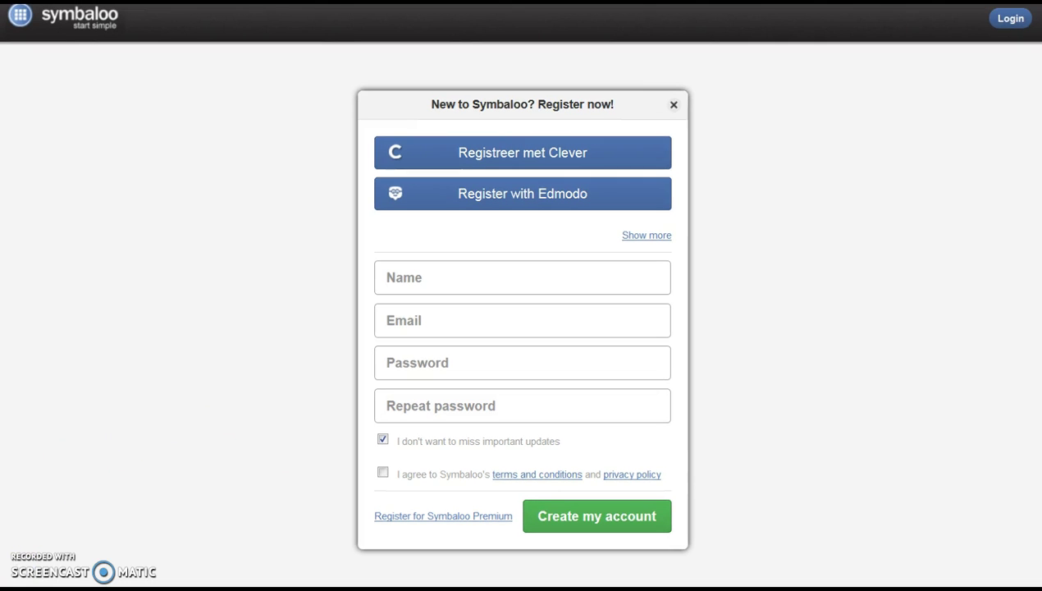
click(1011, 21)
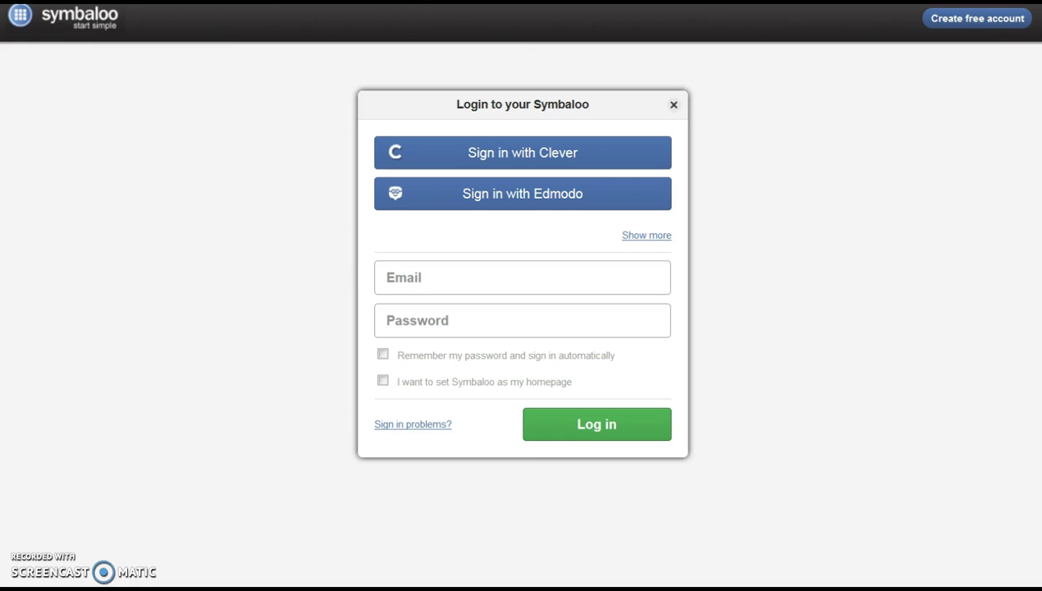
key(Return)
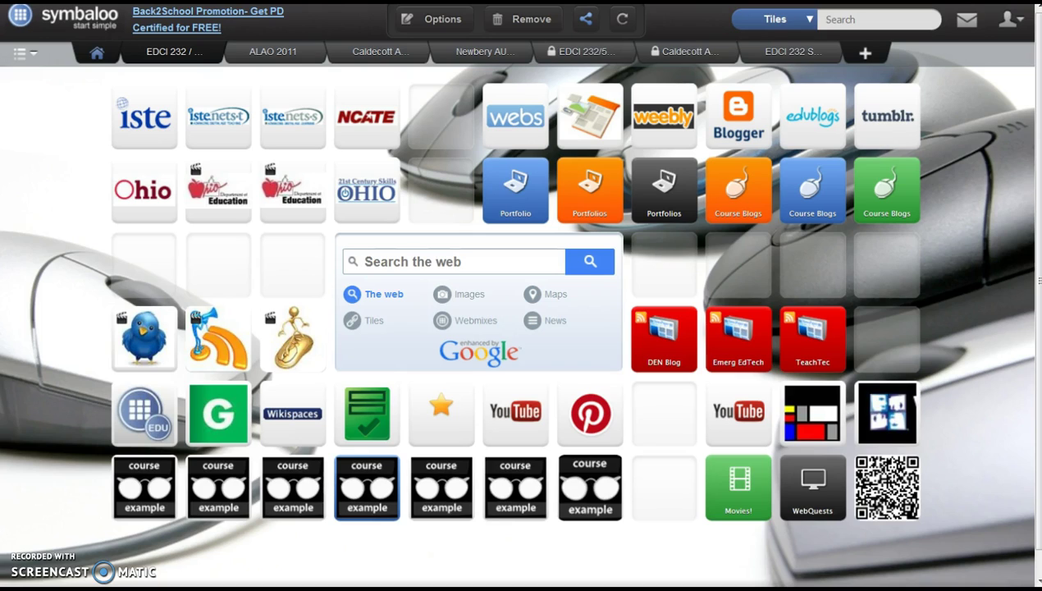
- Add a new webmix named 'EDCI 232 SymbalooEDU' and start the Quickstart tile picker
click(864, 55)
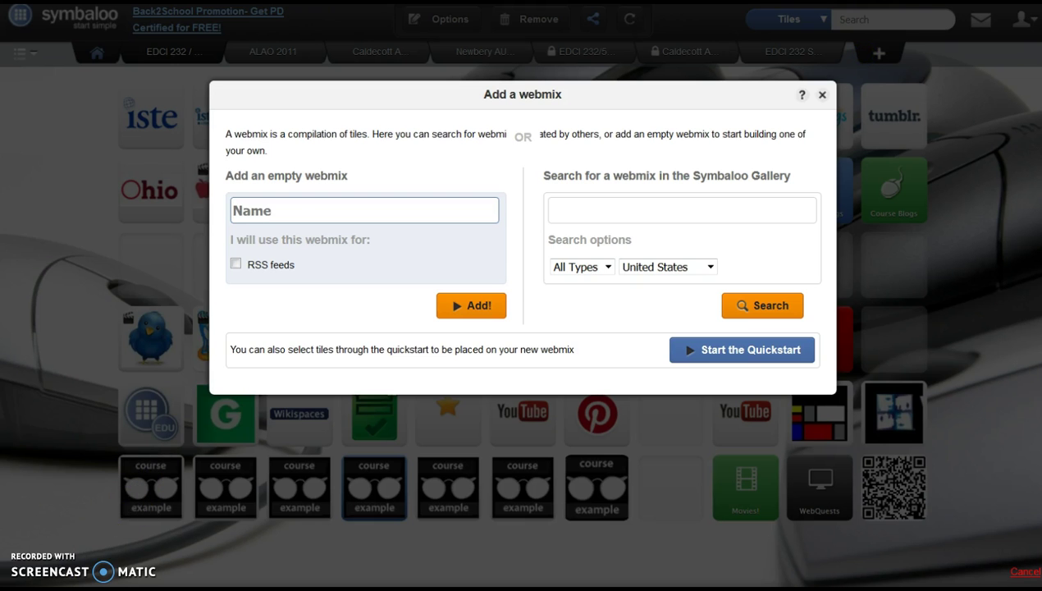
text(EDCI 232 SymbalooEDU)
click(738, 358)
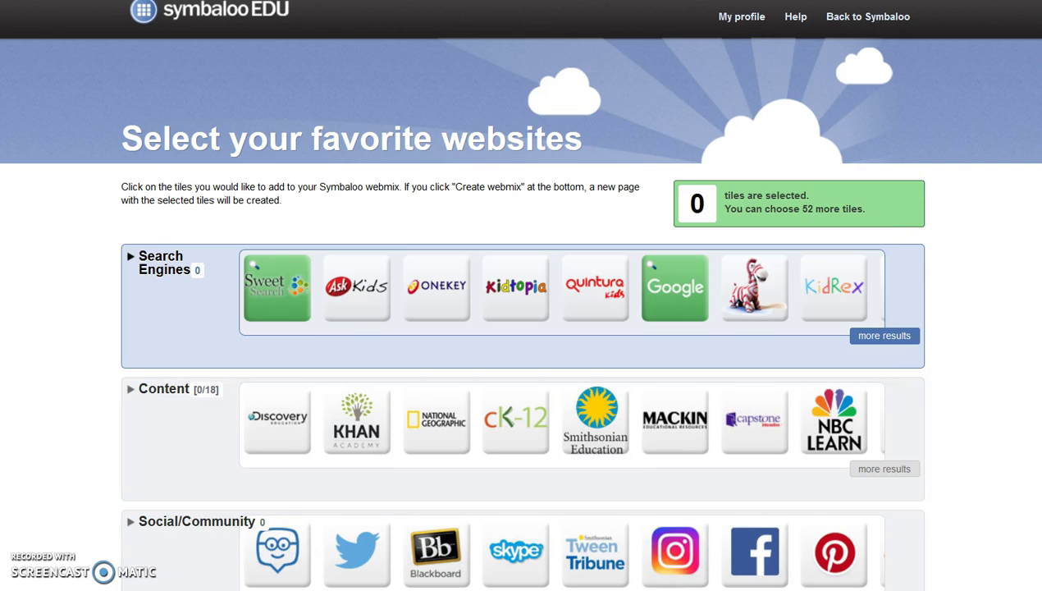
- Select the Google, Discovery Education, Smithsonian Education, Twitter and Pinterest tiles, collapsing each finished category
click(675, 295)
click(131, 257)
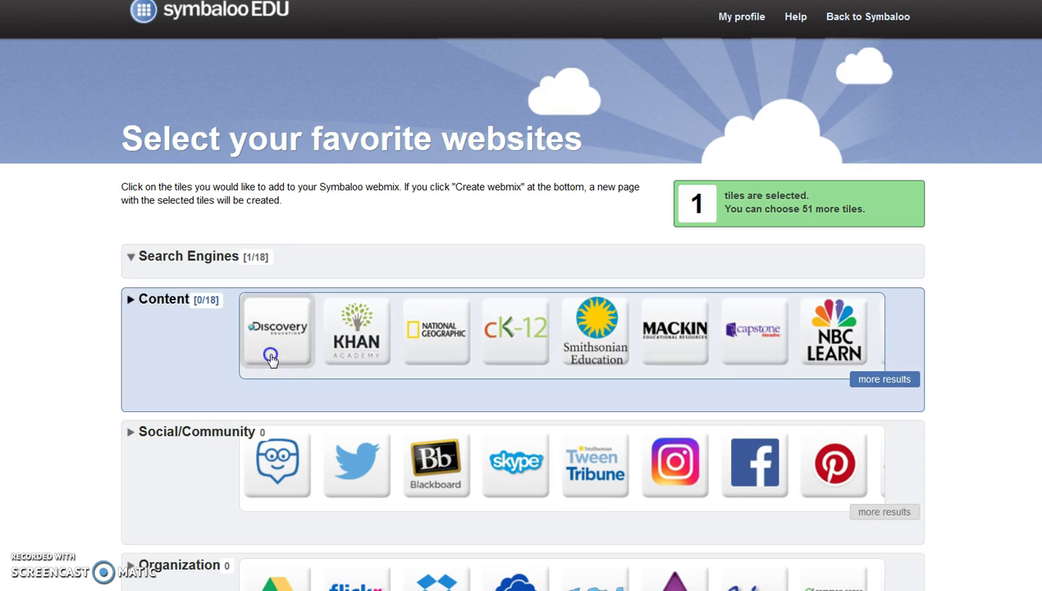
click(268, 353)
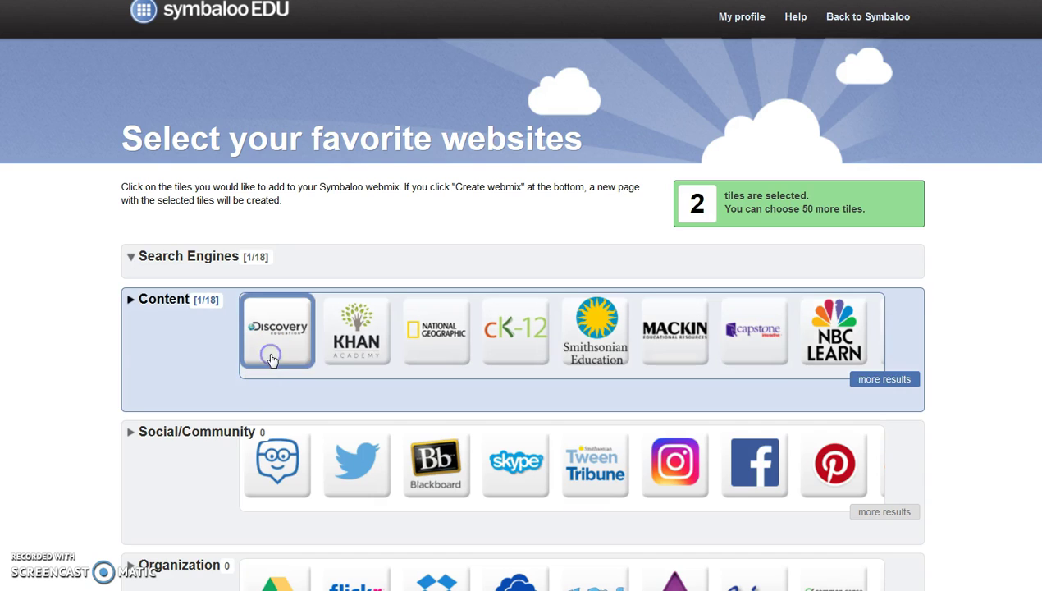
click(597, 355)
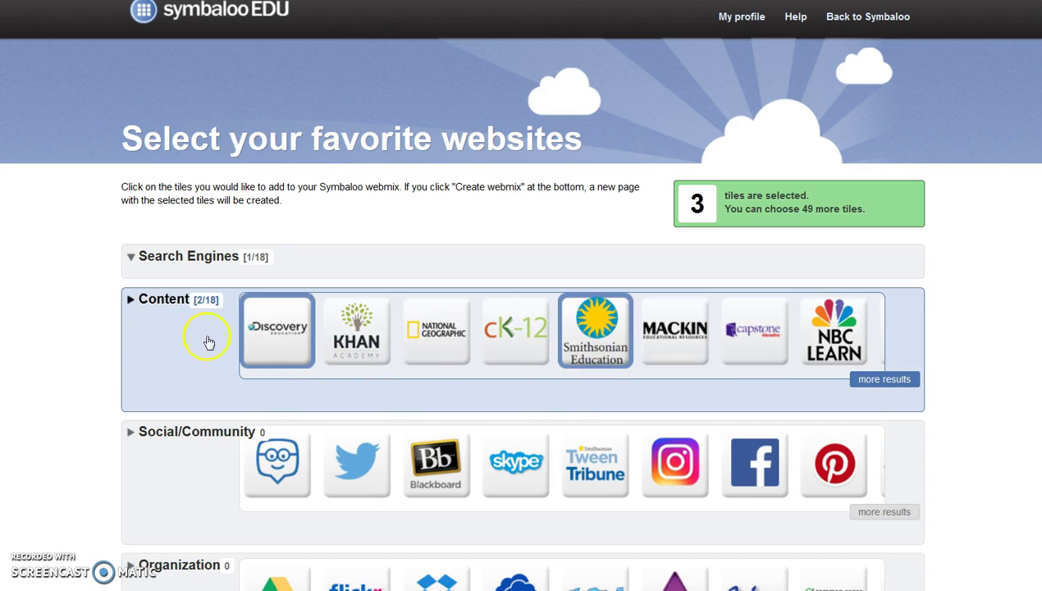
click(164, 302)
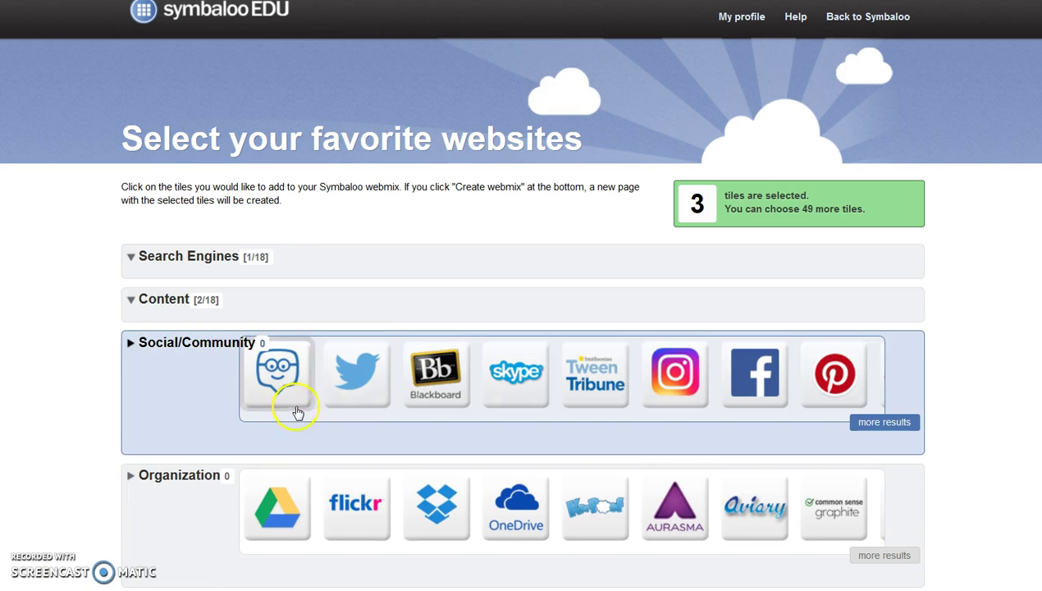
click(351, 374)
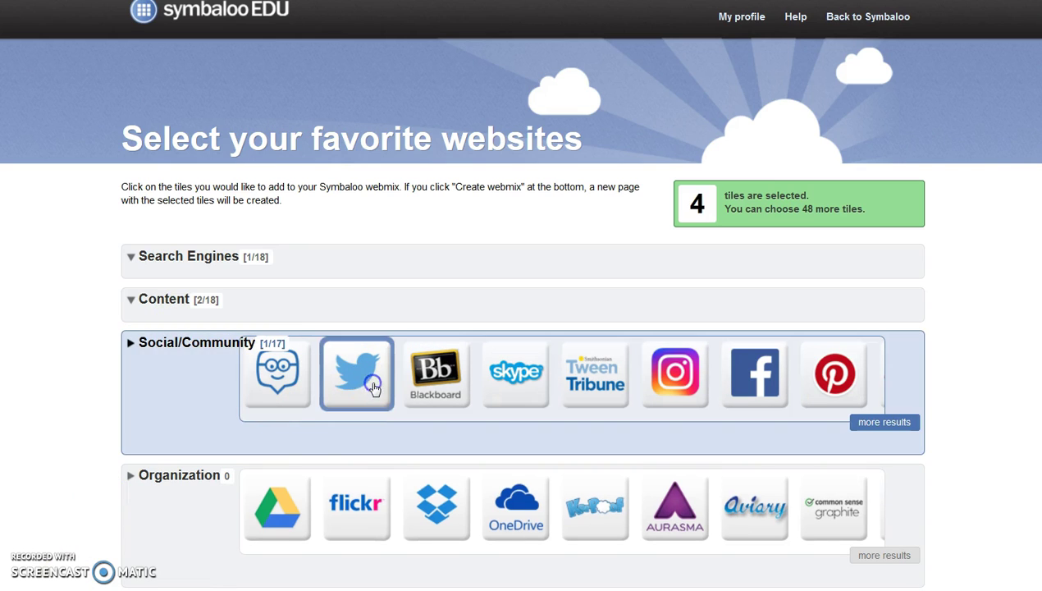
click(829, 376)
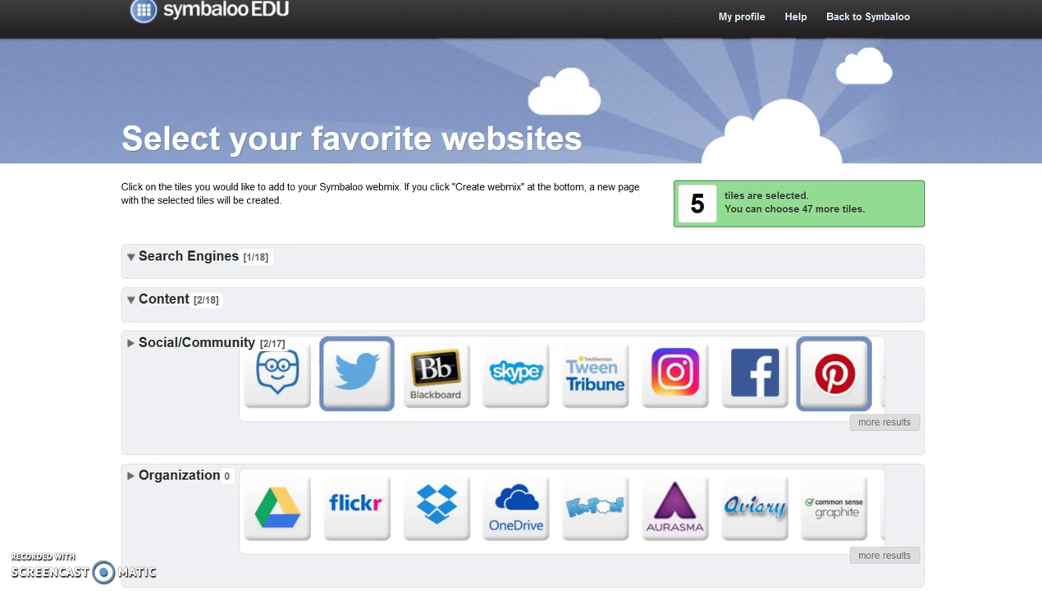
click(128, 342)
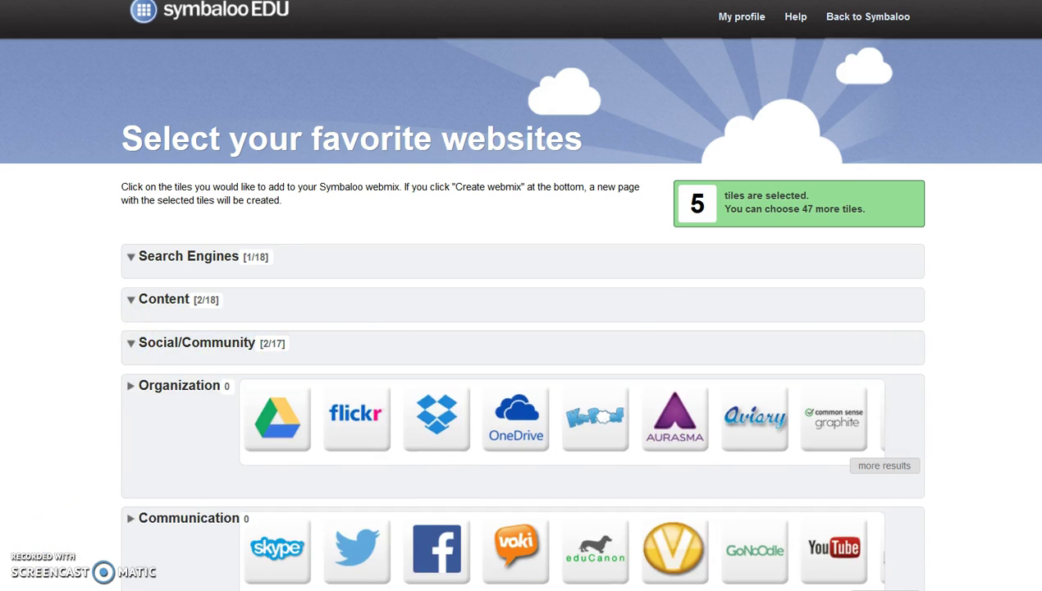
- Select the Google Drive, Voki, YouTube and Blackboard tiles, collapsing each finished category
scroll(384, 361, down, 1)
click(275, 321)
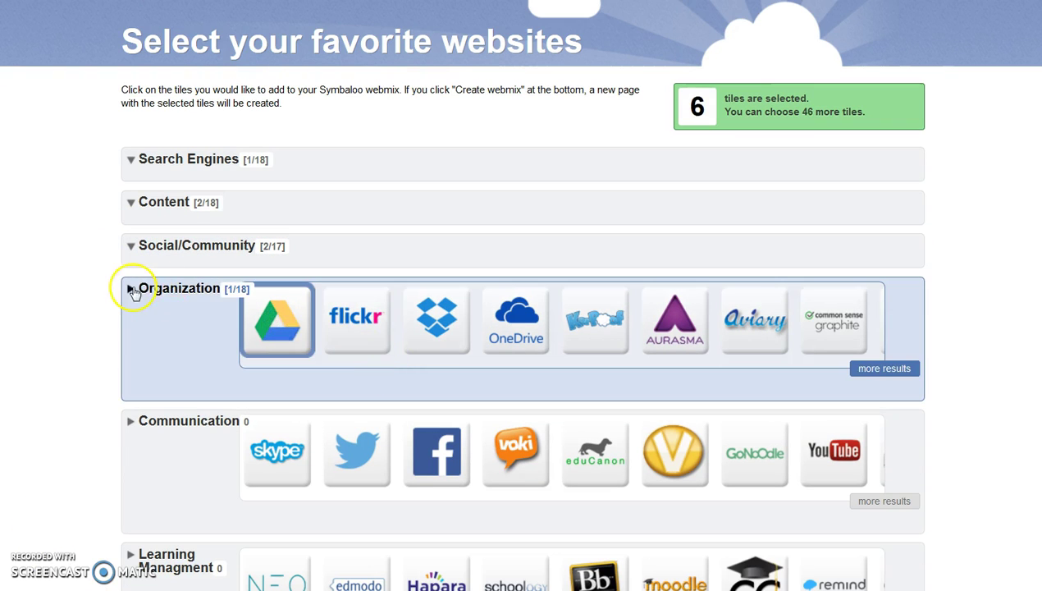
click(131, 290)
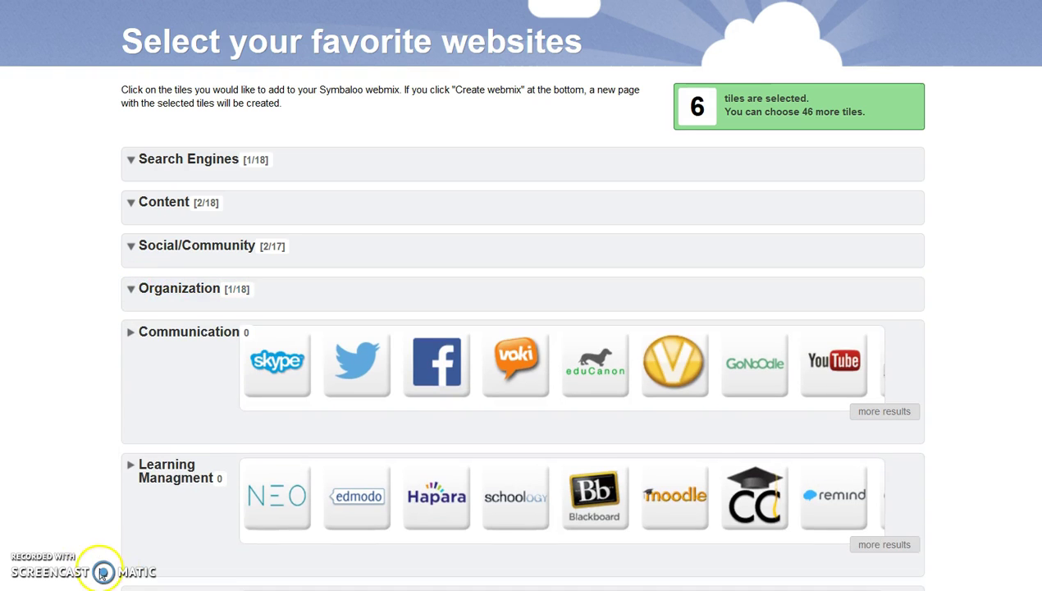
click(506, 379)
click(837, 382)
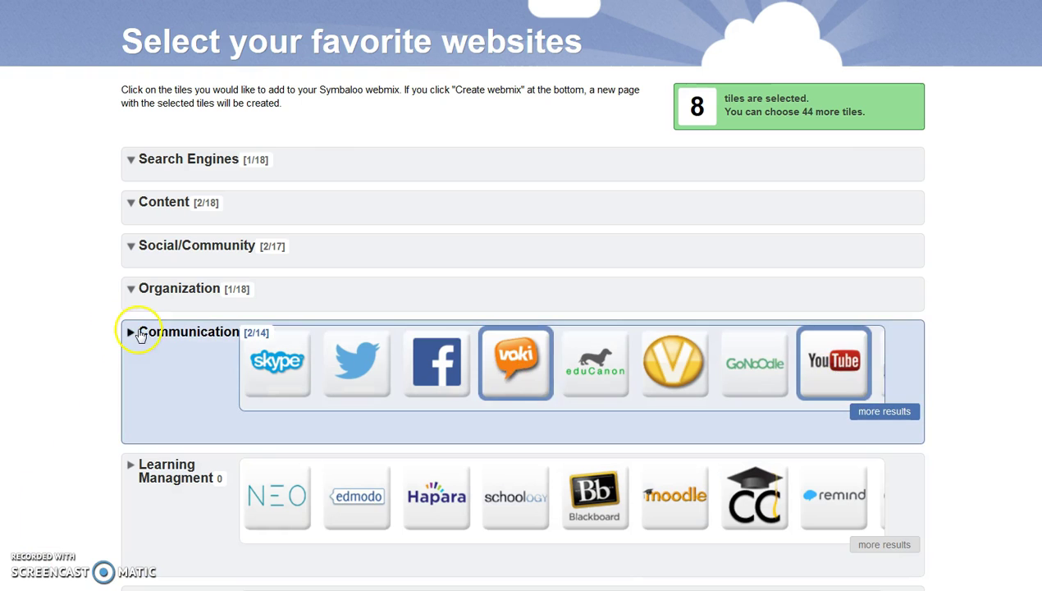
click(140, 334)
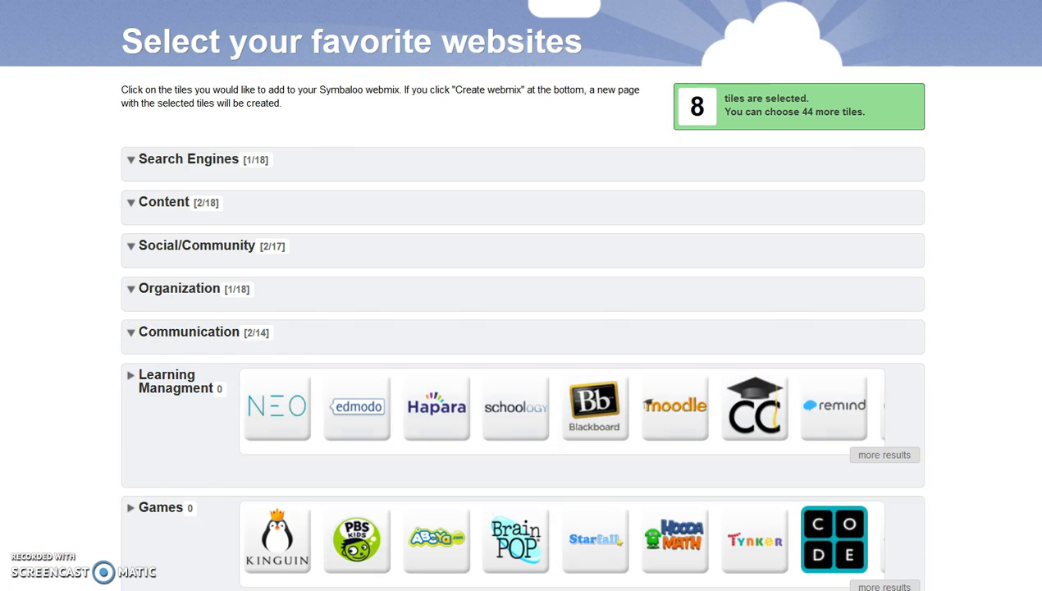
click(595, 402)
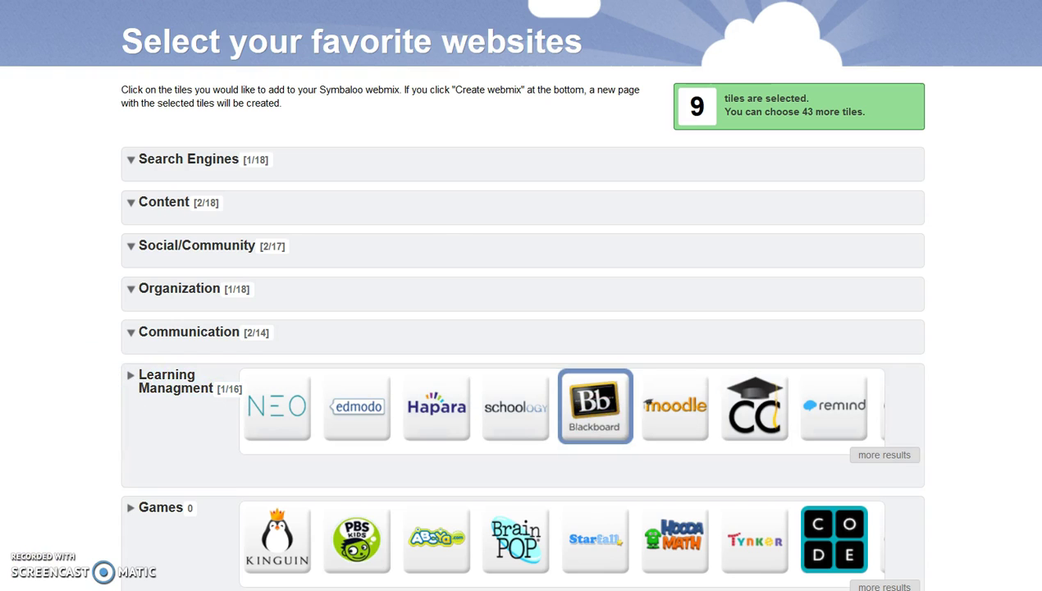
- Add the Animoto, edublogs and Blogger tiles, collapsing the Learning Management, Games, Presenting and Blogging categories
click(168, 382)
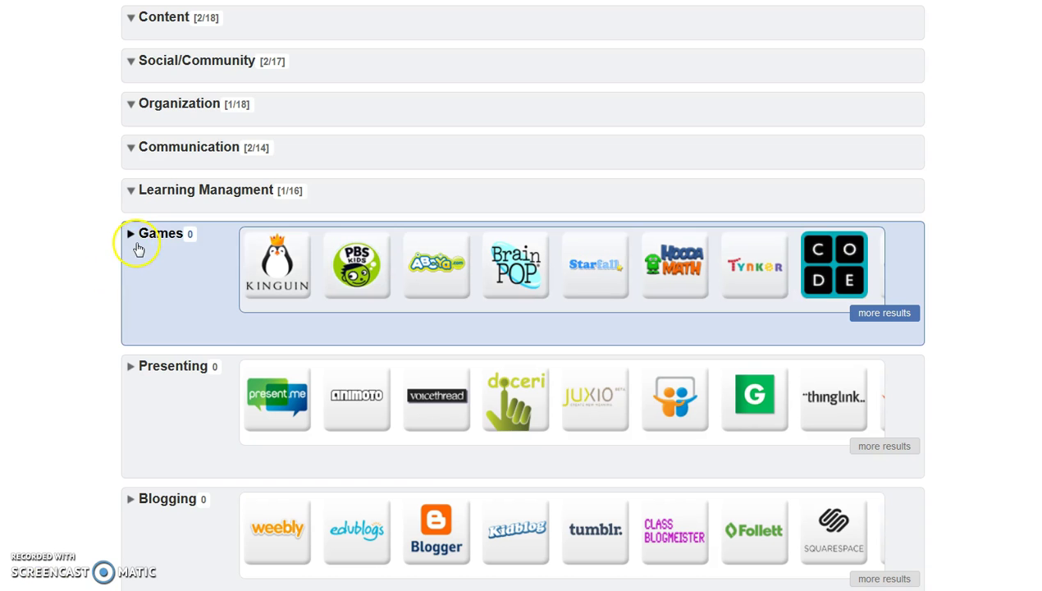
click(131, 236)
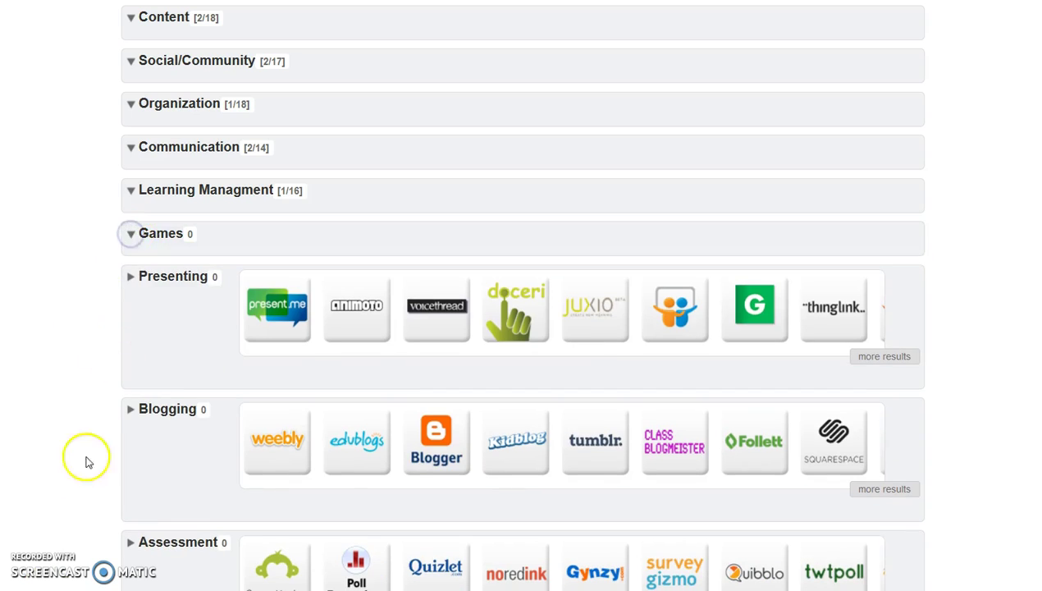
click(361, 325)
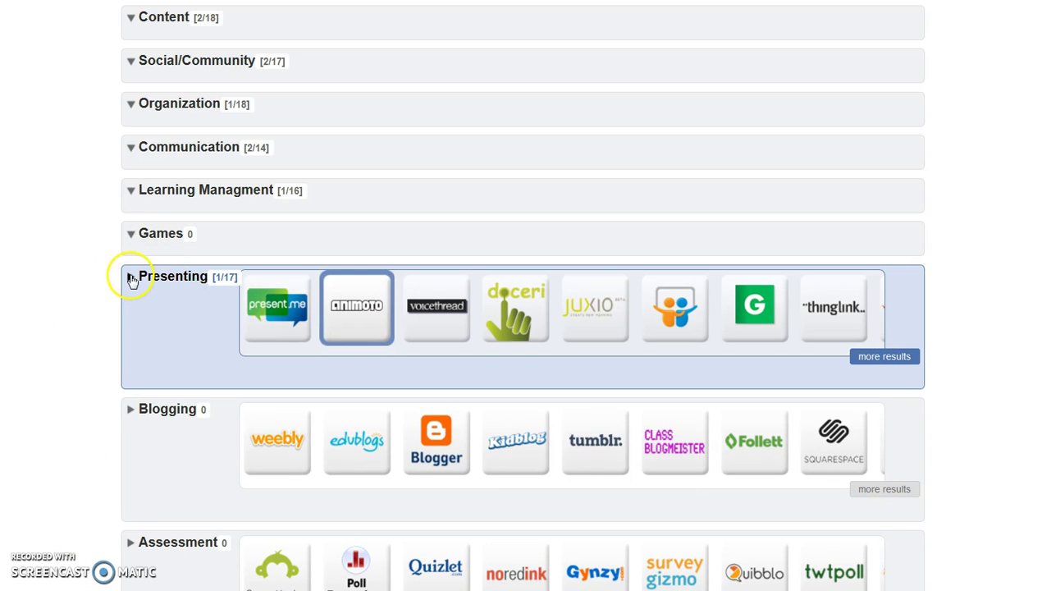
click(131, 280)
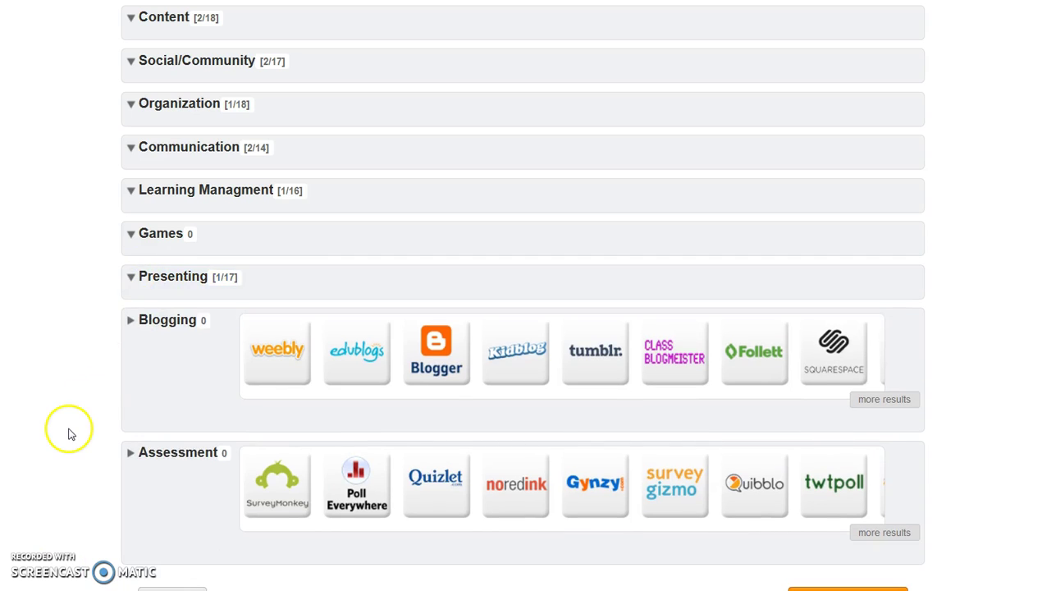
click(359, 365)
click(435, 369)
click(129, 321)
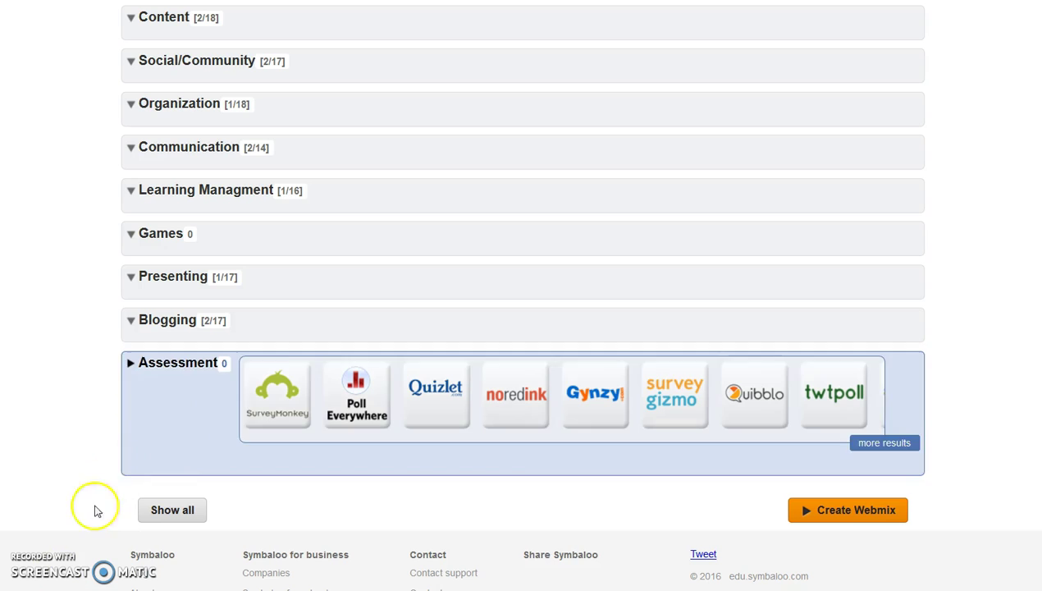
- Create the webmix from the twelve chosen tiles
scroll(521, 295, up, 4)
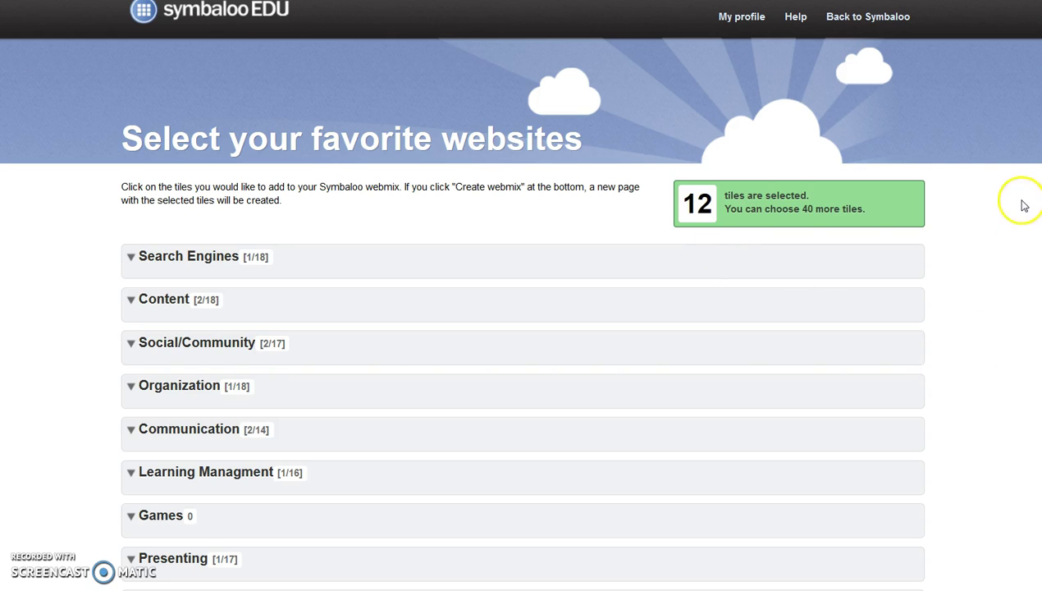
scroll(1036, 402, down, 5)
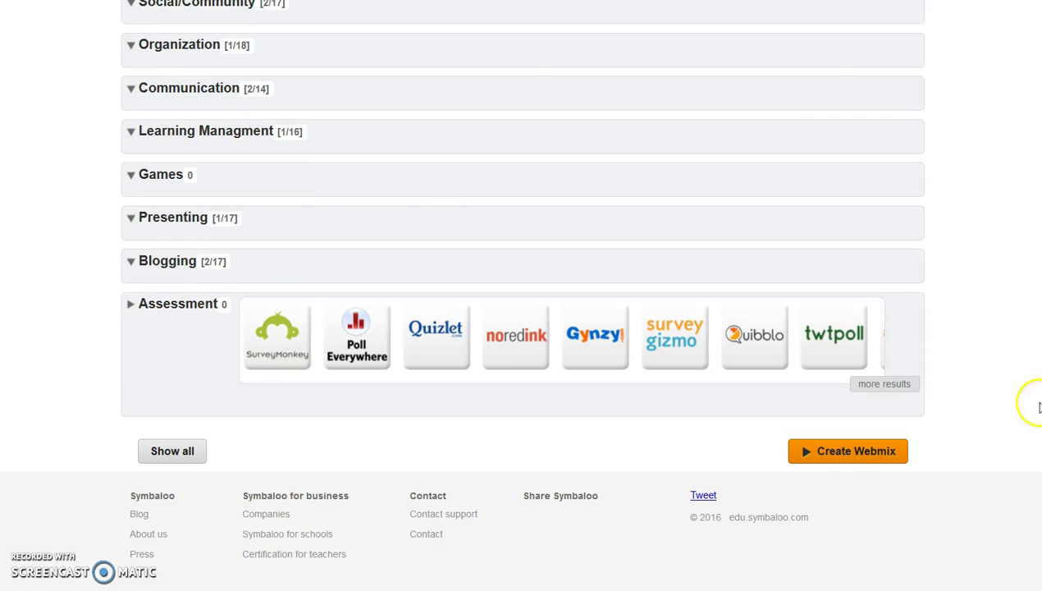
click(846, 449)
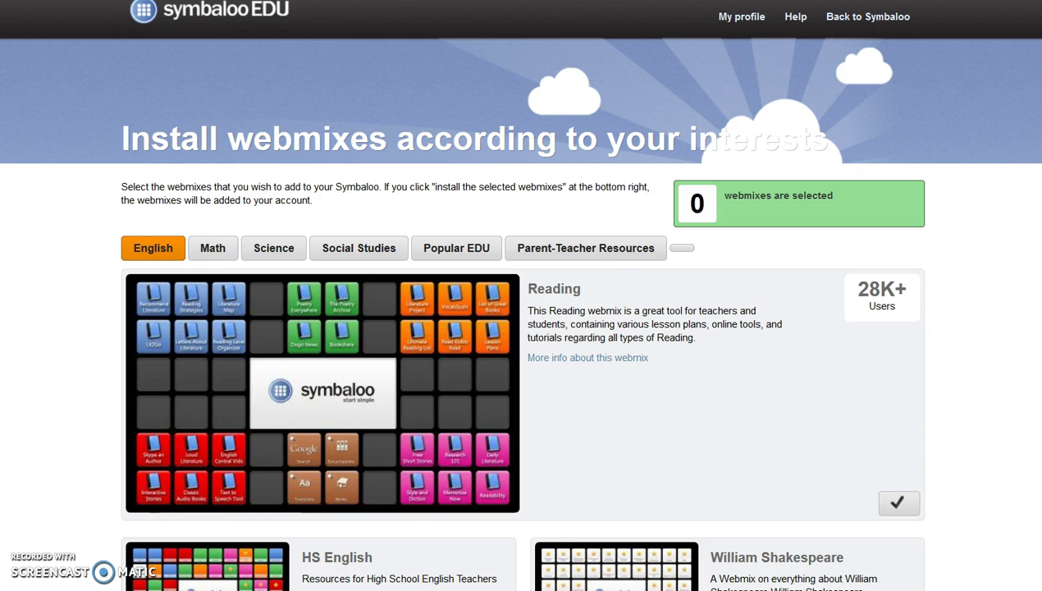
- Scroll the suggested webmixes down to the English ones such as Reading and HS English
scroll(521, 295, down, 5)
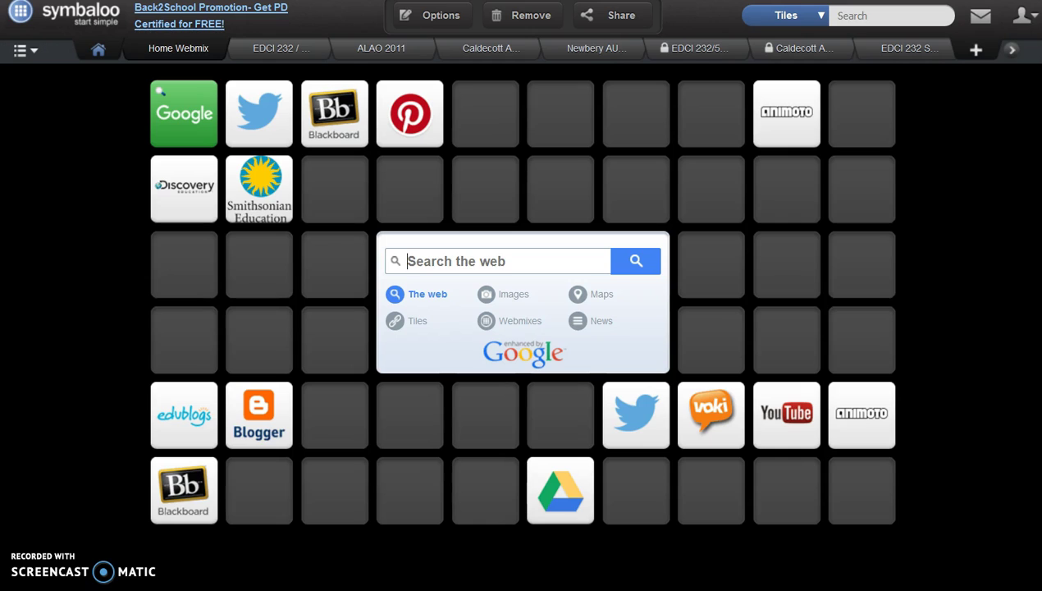
- Delete the duplicate Twitter and Animoto tiles from the webmix
right_click(639, 422)
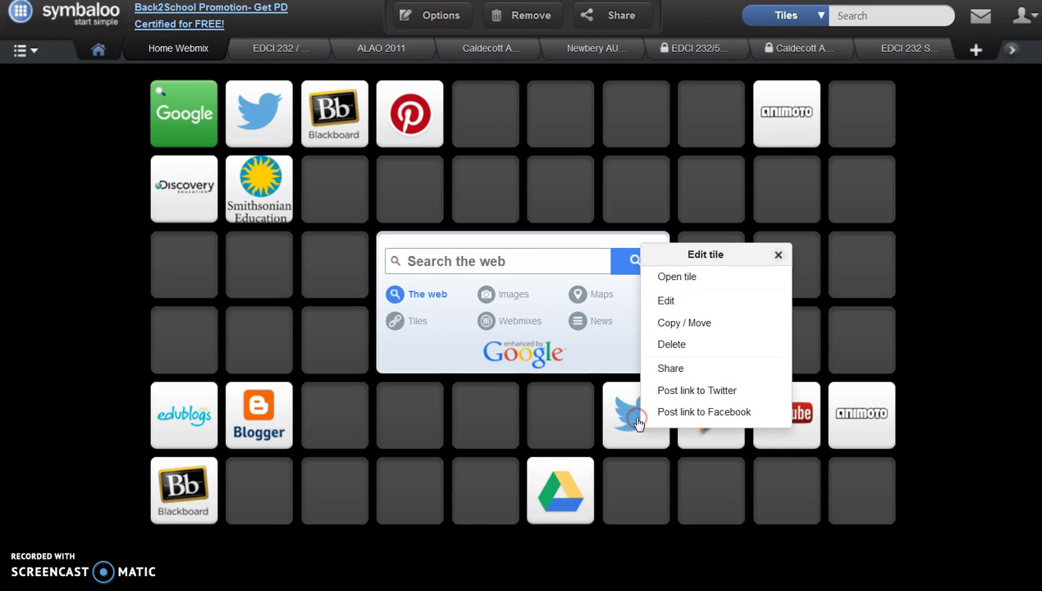
click(688, 346)
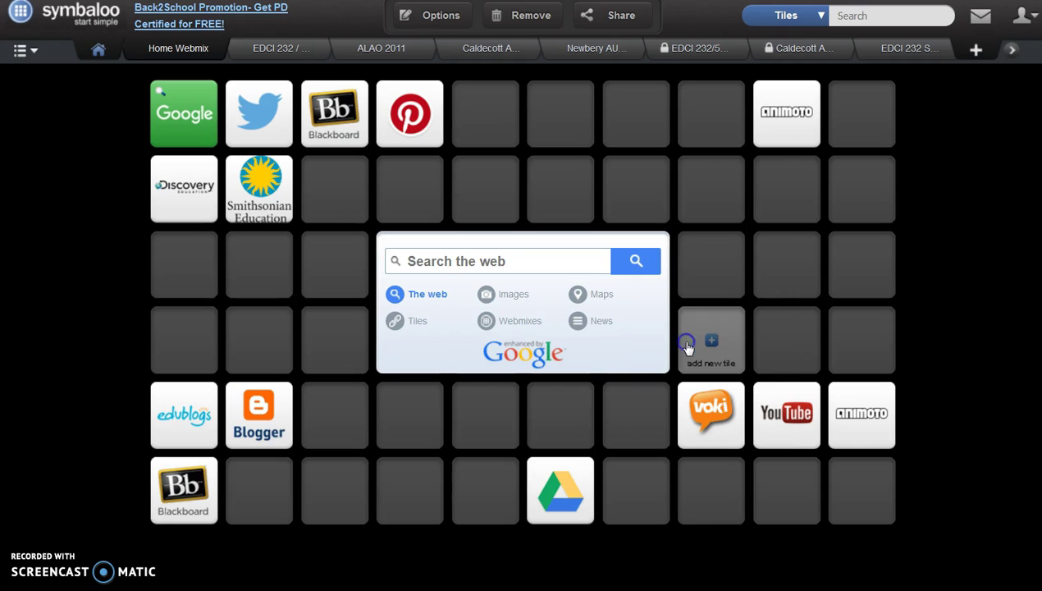
right_click(788, 108)
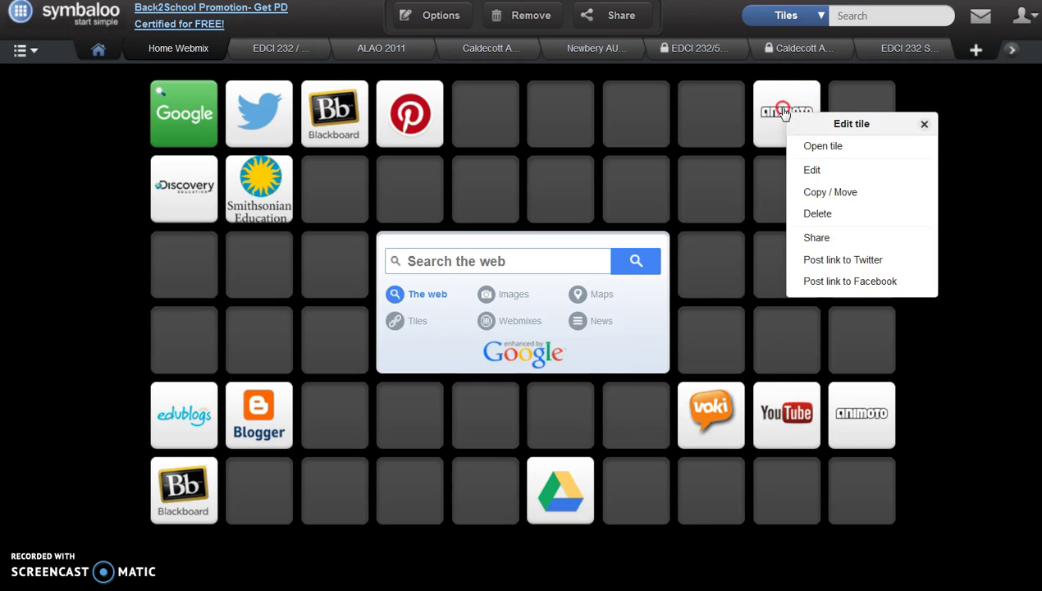
click(814, 213)
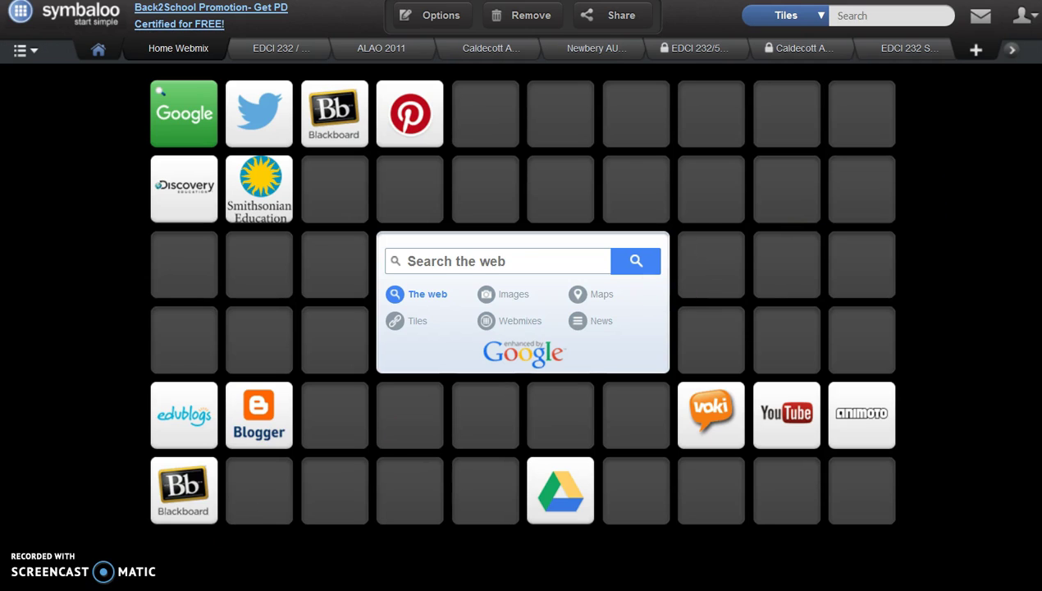
- Move the Discovery and Smithsonian Education tiles down one row, then bring up the webmix settings
drag(184, 189, 187, 263)
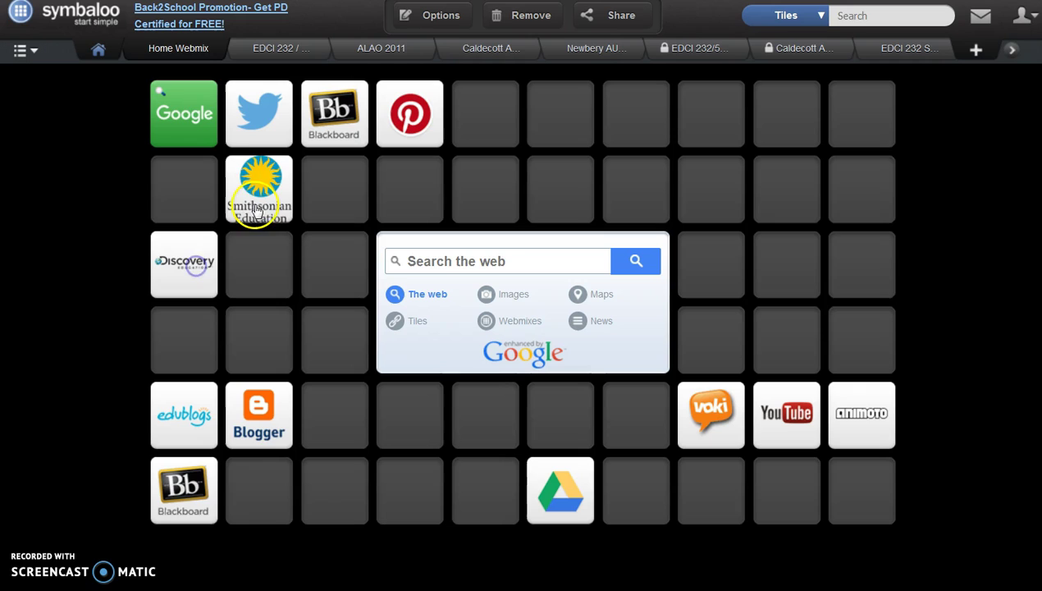
drag(256, 209, 261, 267)
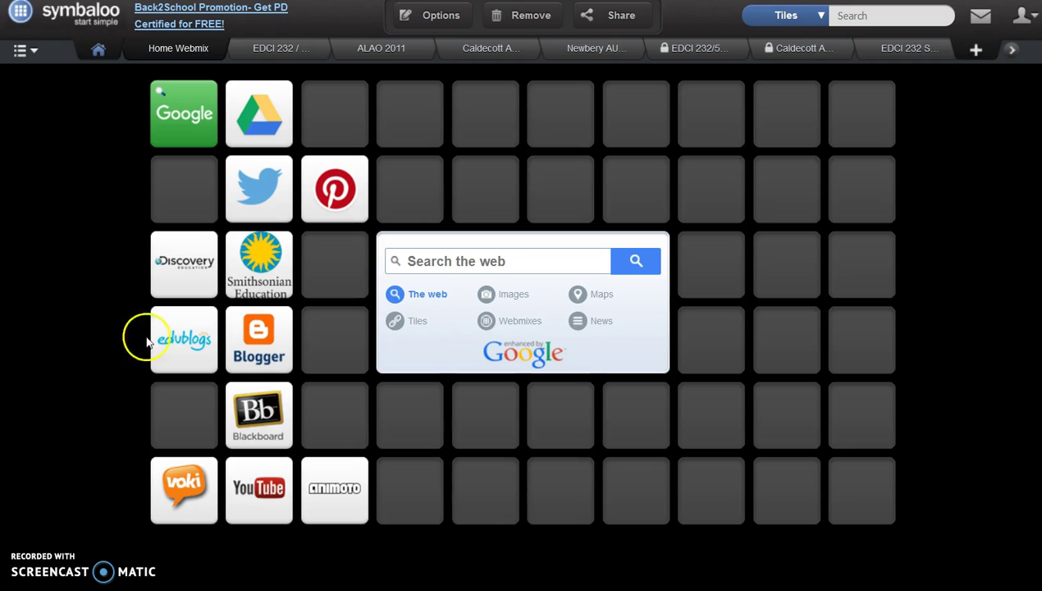
click(441, 16)
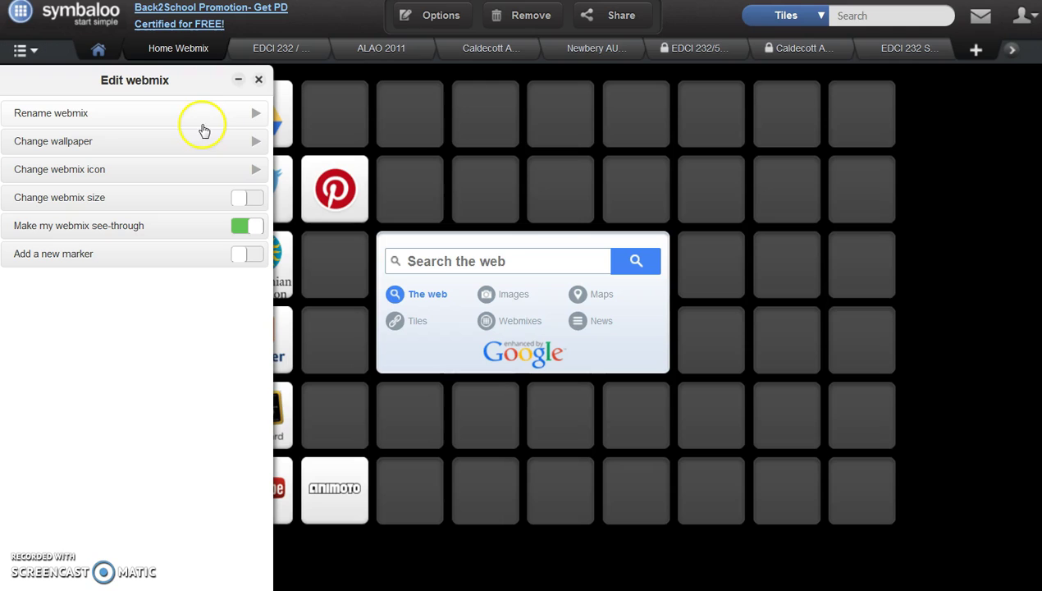
- Rename the webmix to 'EDCI 232 SymbalooEDU', save it, and reopen the webmix settings
click(204, 121)
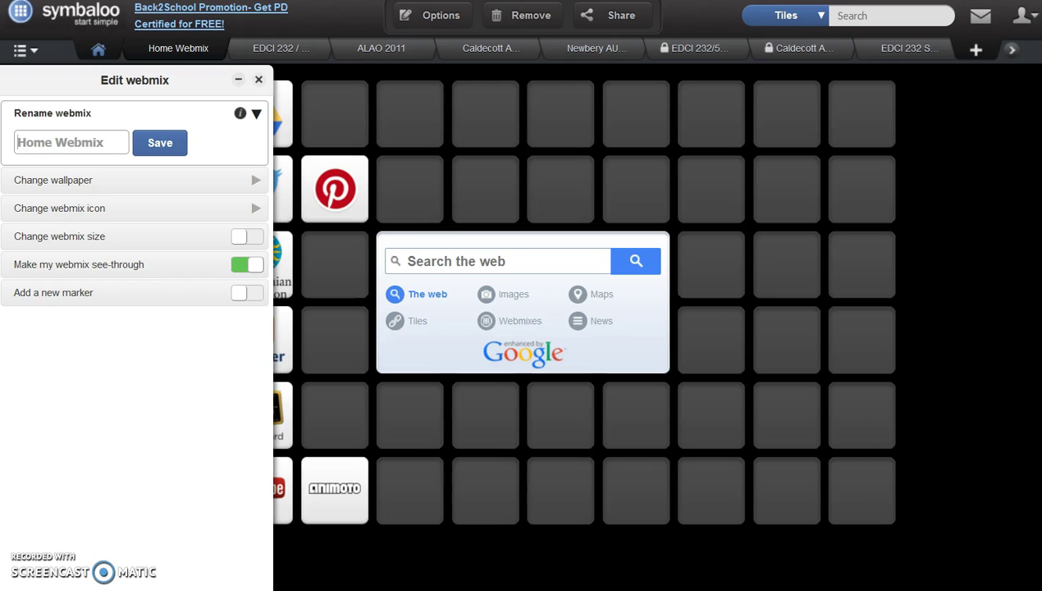
text(232 SymbalooEDU)
click(162, 144)
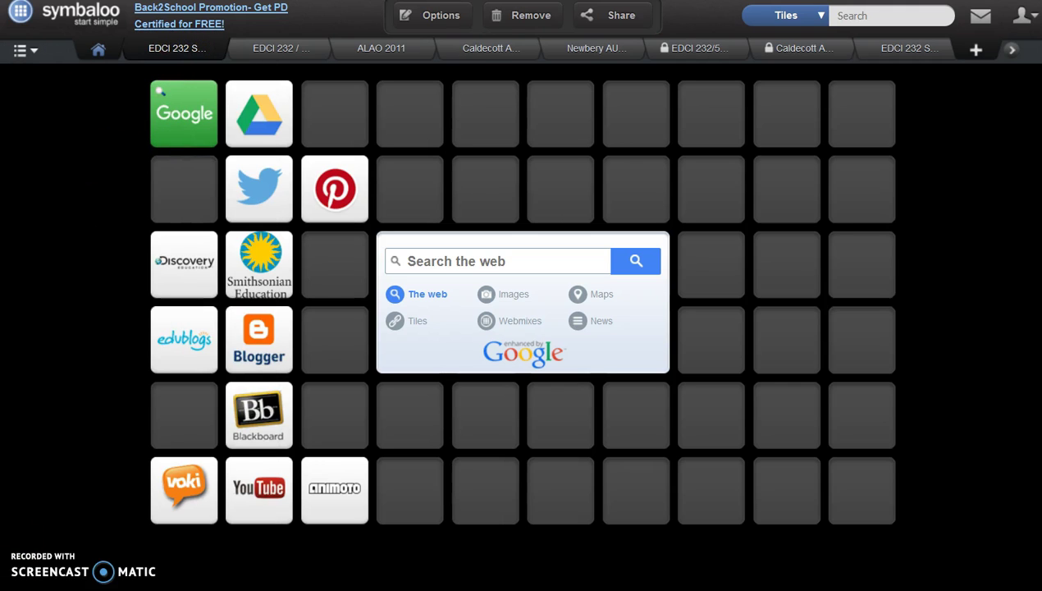
click(440, 17)
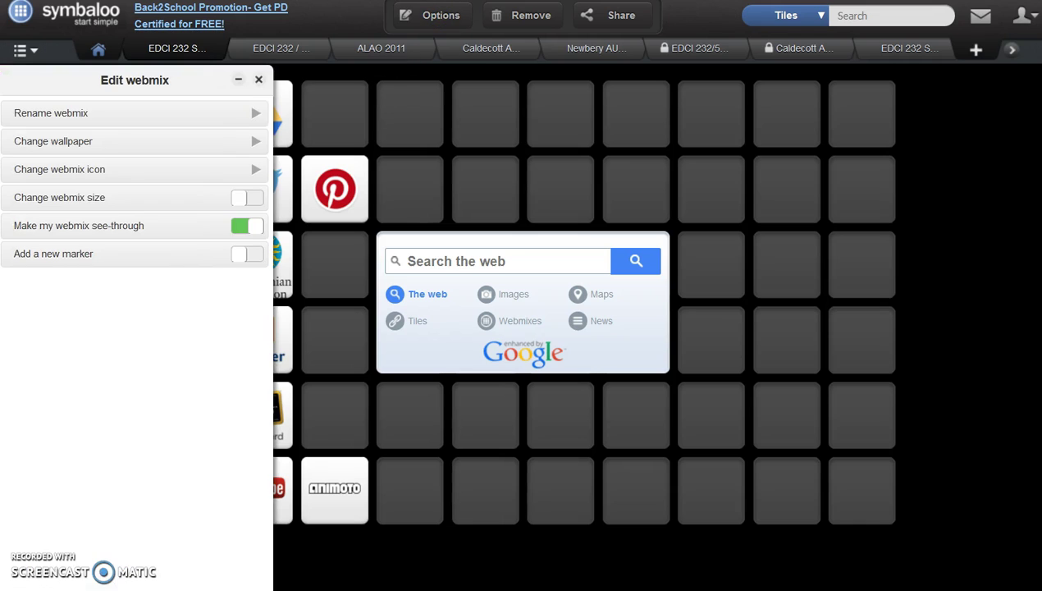
- Make the uploaded campus photo coe image.JPG the webmix wallpaper and bring up the Share Webmix dialog
click(242, 141)
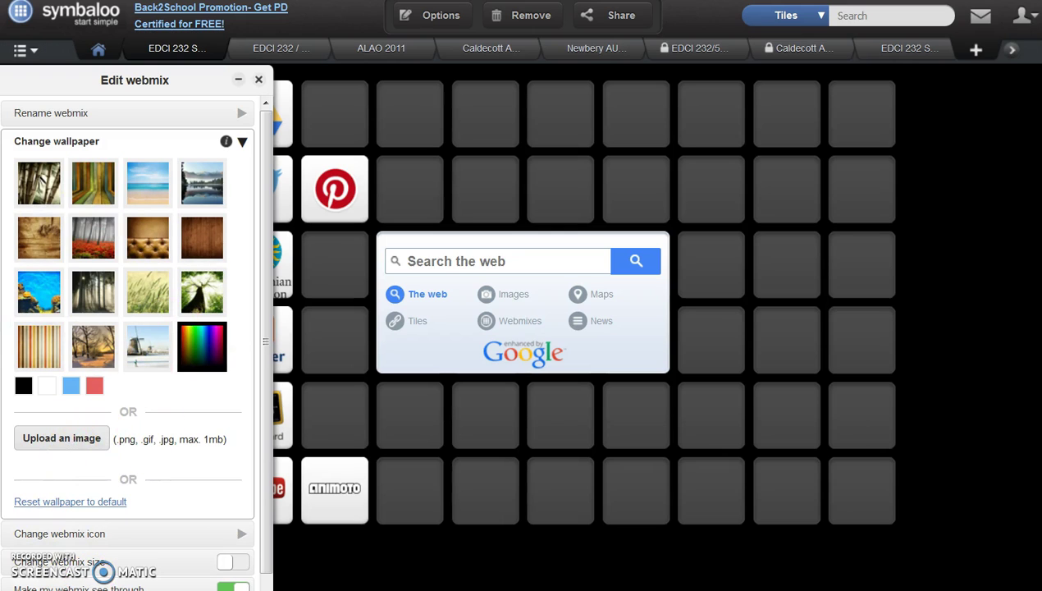
click(117, 438)
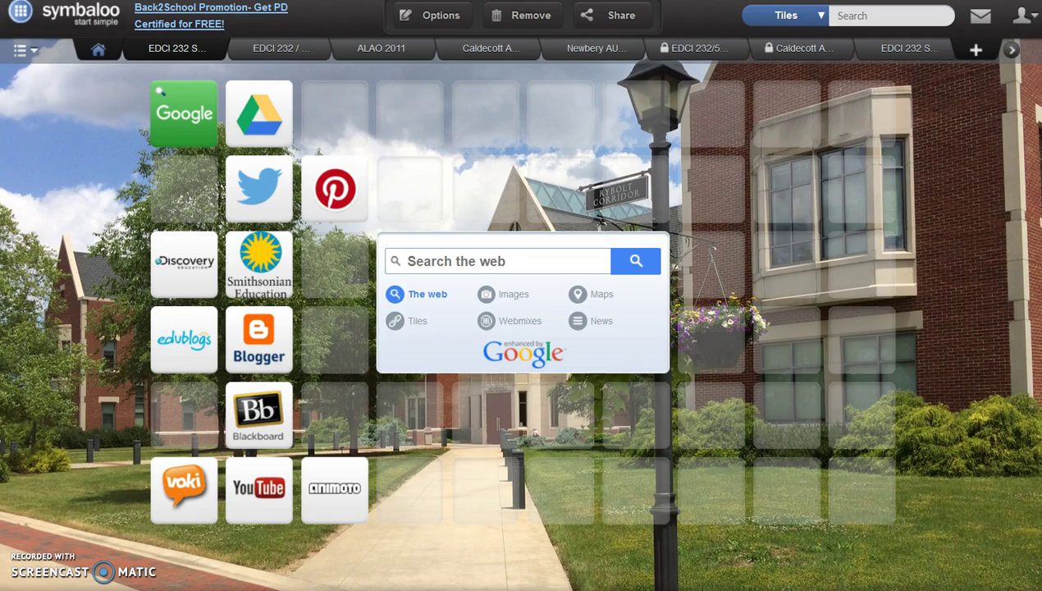
click(624, 17)
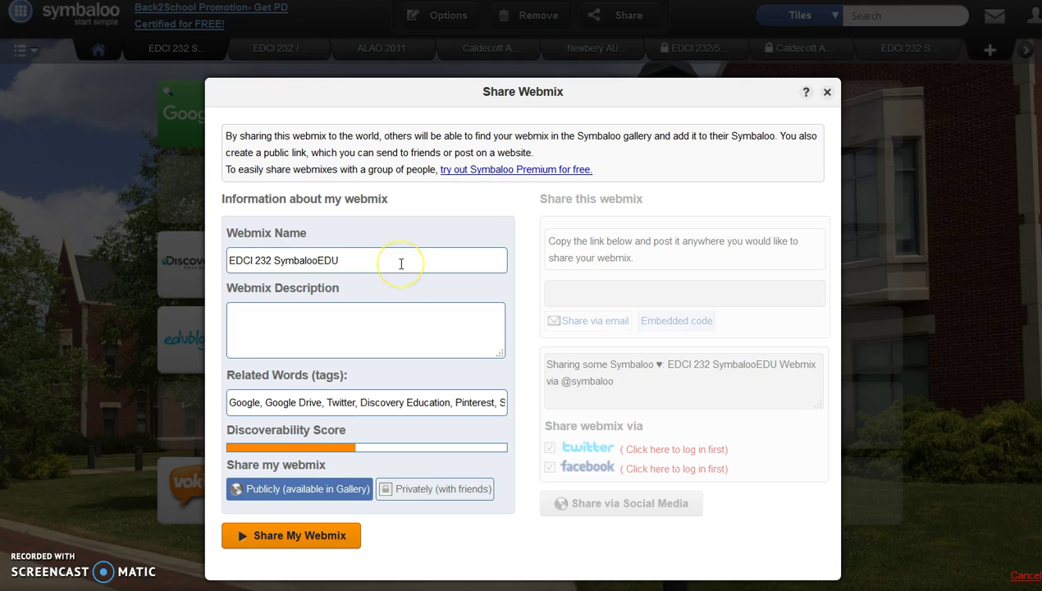
- Describe the webmix as a sample for EDCI 232, share it publicly, and close the dialog
click(391, 316)
text(This is a sample web mix for EDCI 232 Introduction to the Principles of Instructional Technologu)
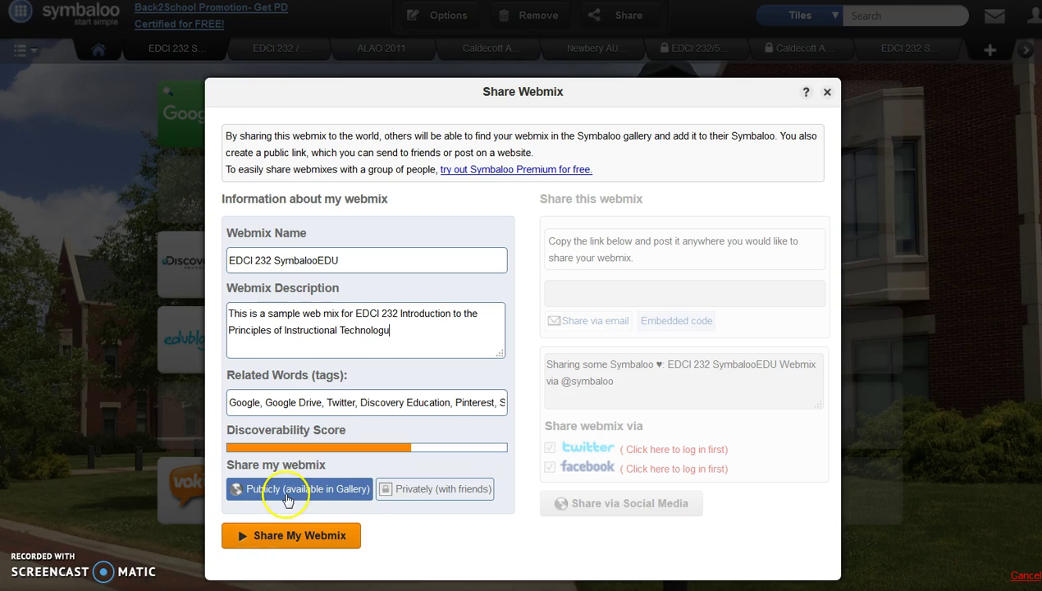
click(277, 542)
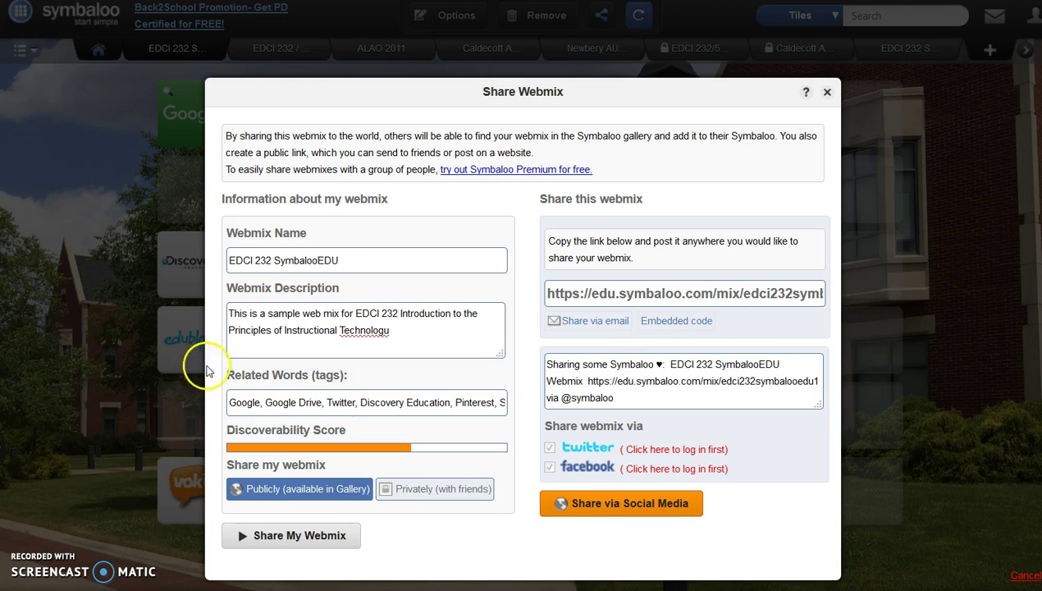
click(827, 97)
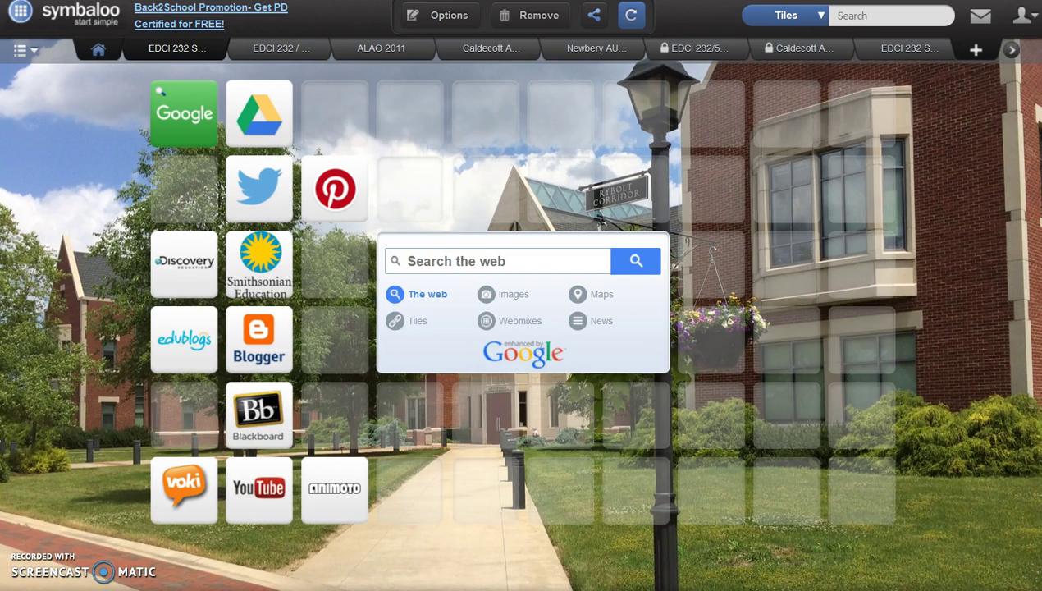
- Save the webmix, add an ISTE tile found by searching 'iste', and open ISTE's site from it
click(631, 28)
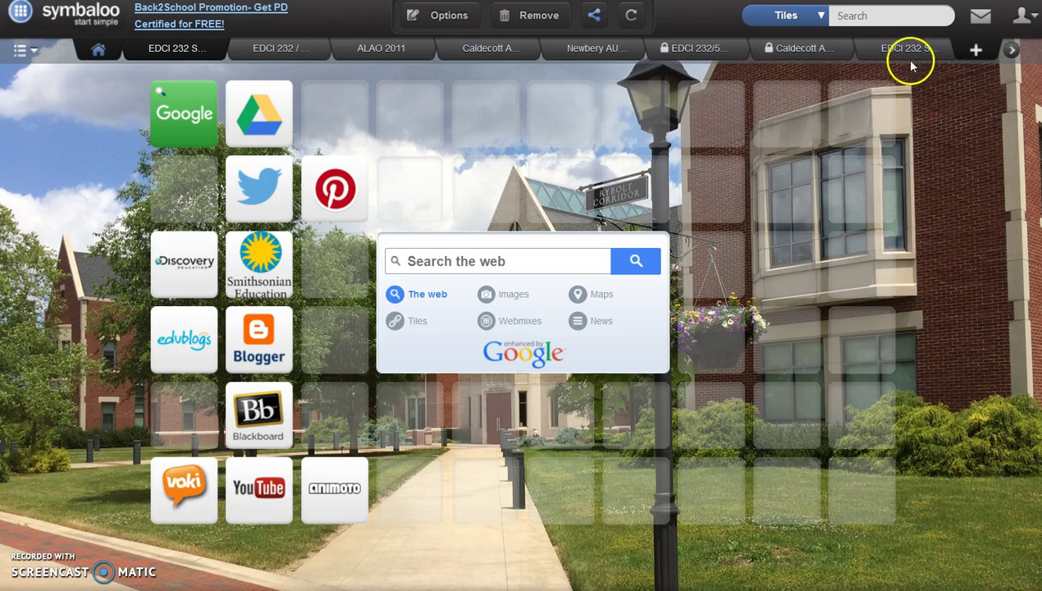
click(904, 16)
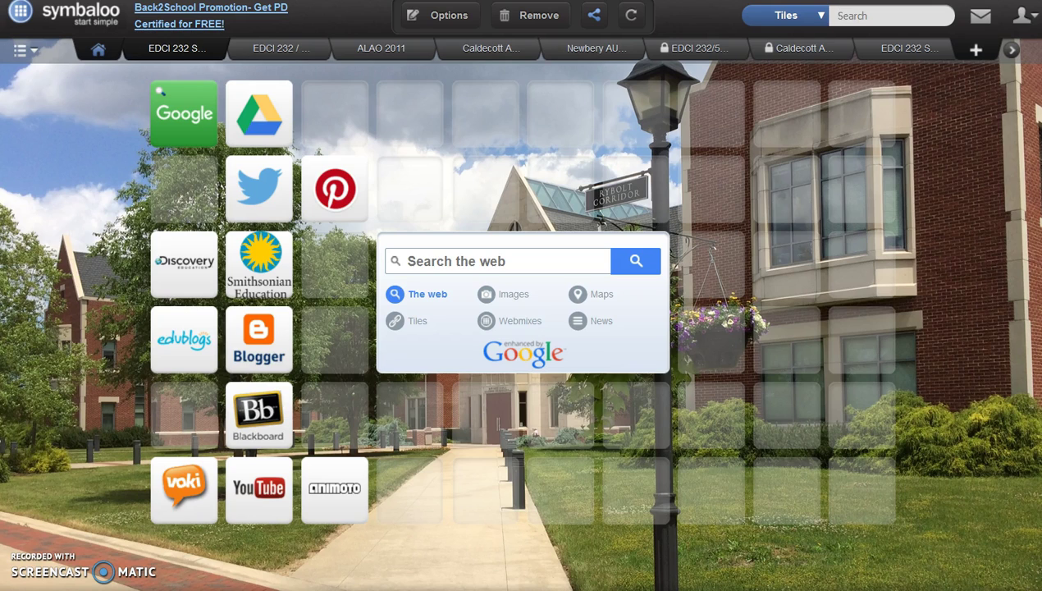
text(iste)
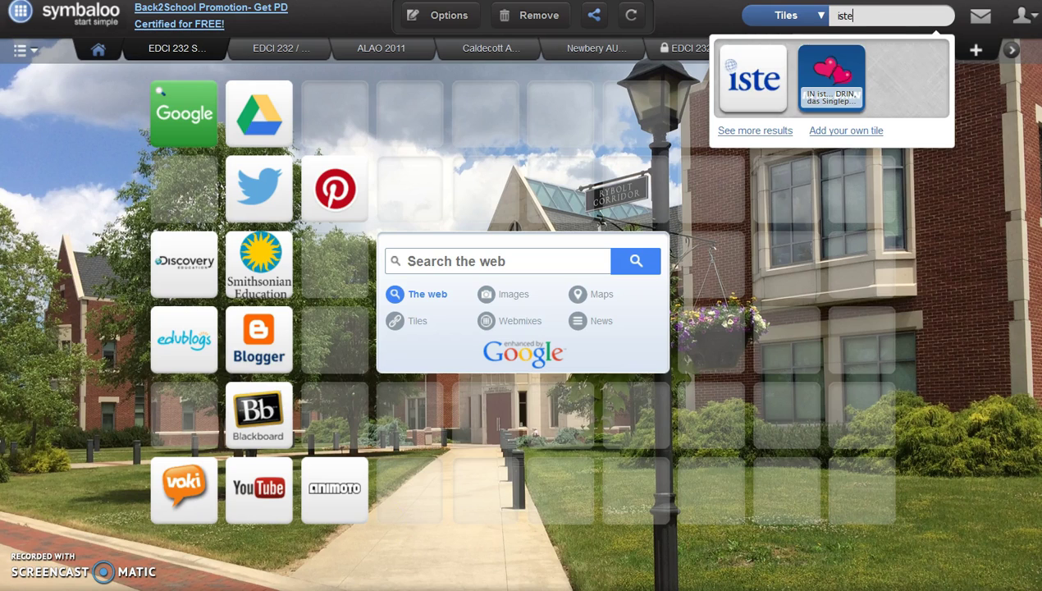
click(759, 82)
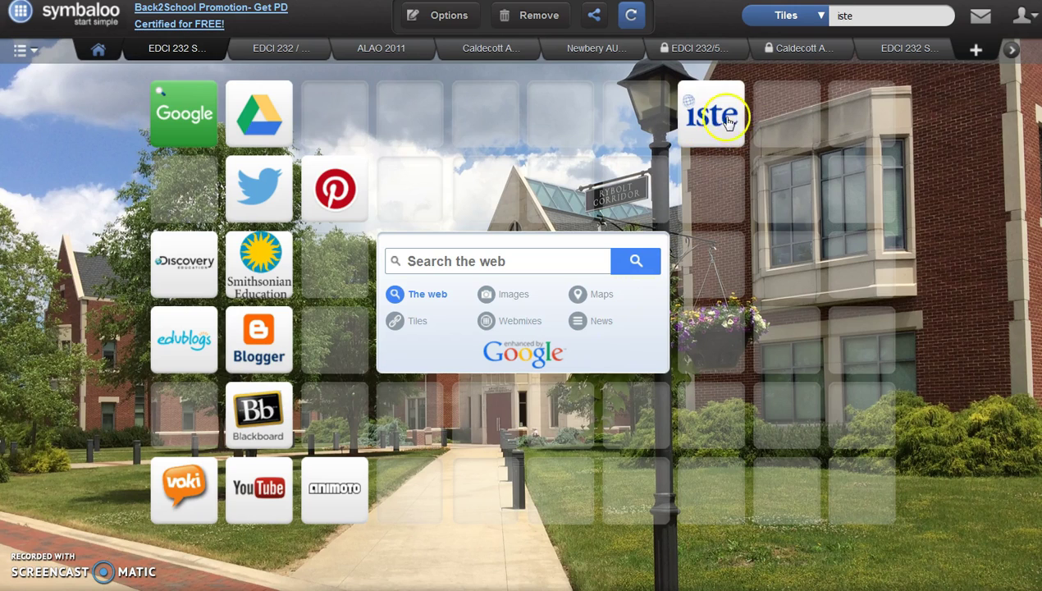
click(710, 126)
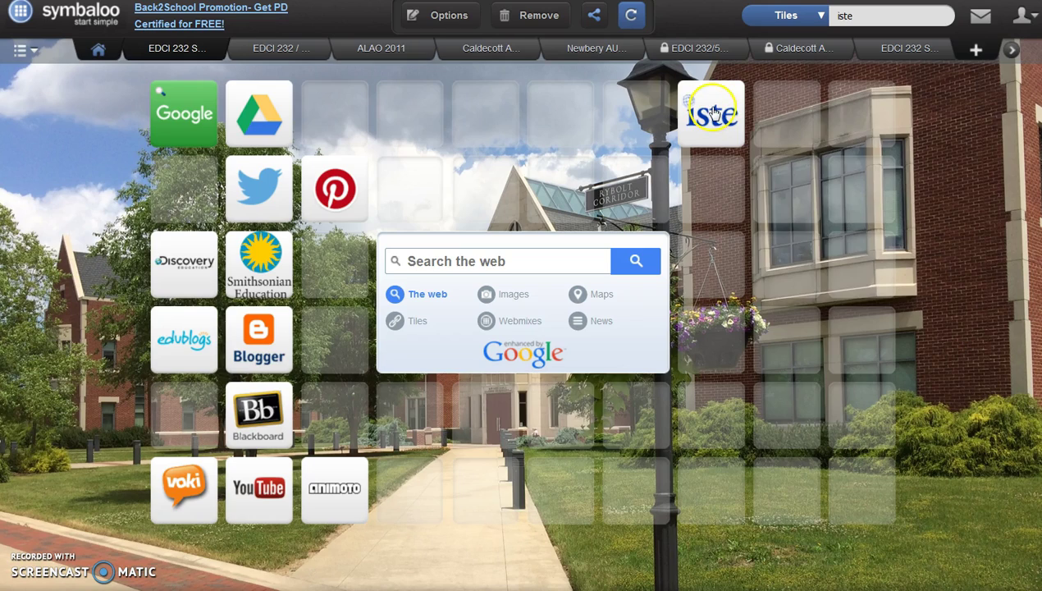
- Open the ISTE tile's settings and clear its existing website address
right_click(708, 108)
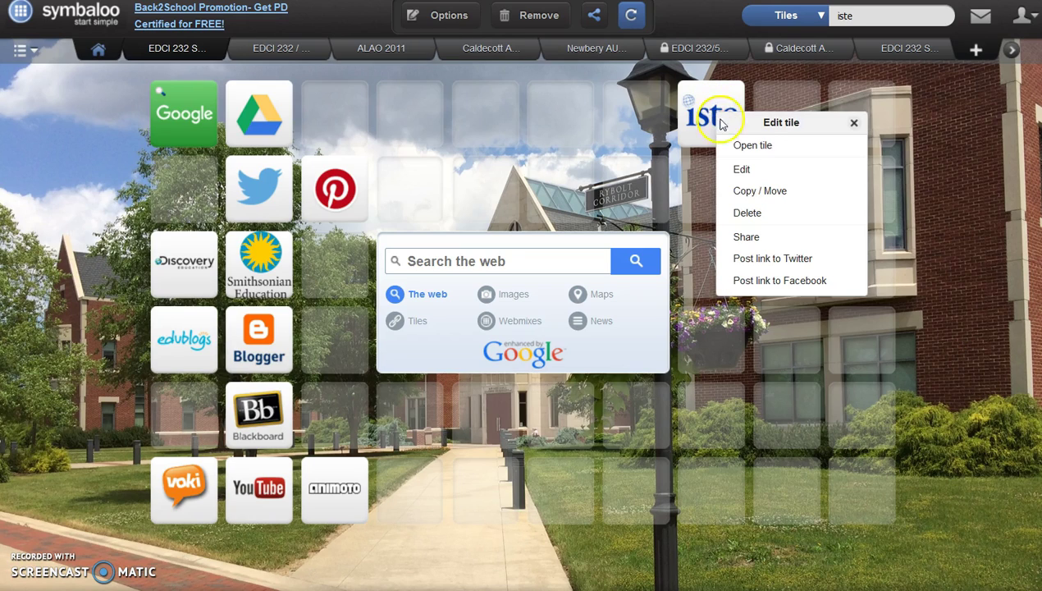
click(775, 168)
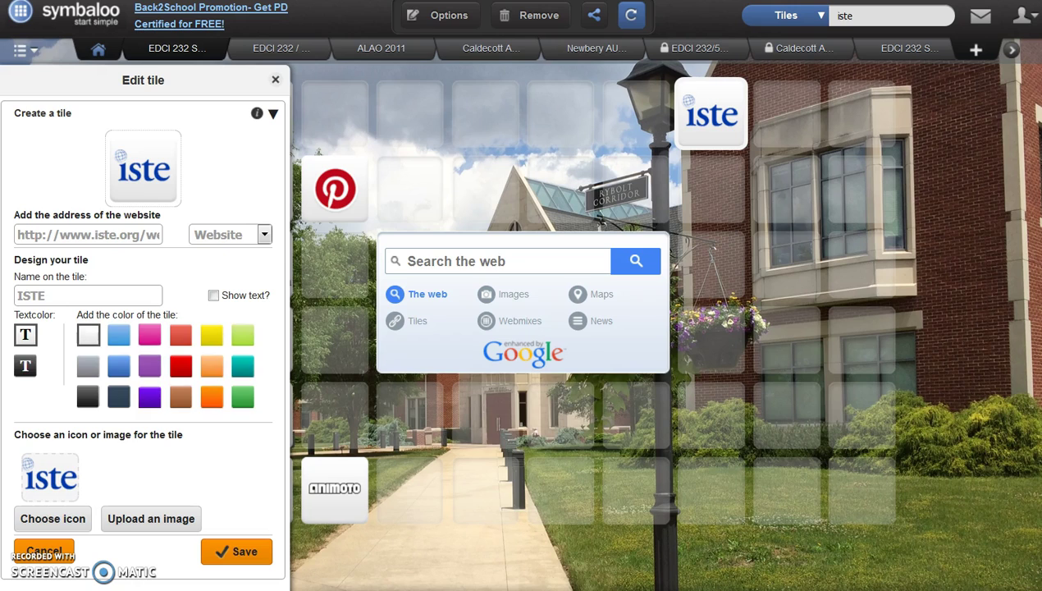
click(25, 236)
click(21, 232)
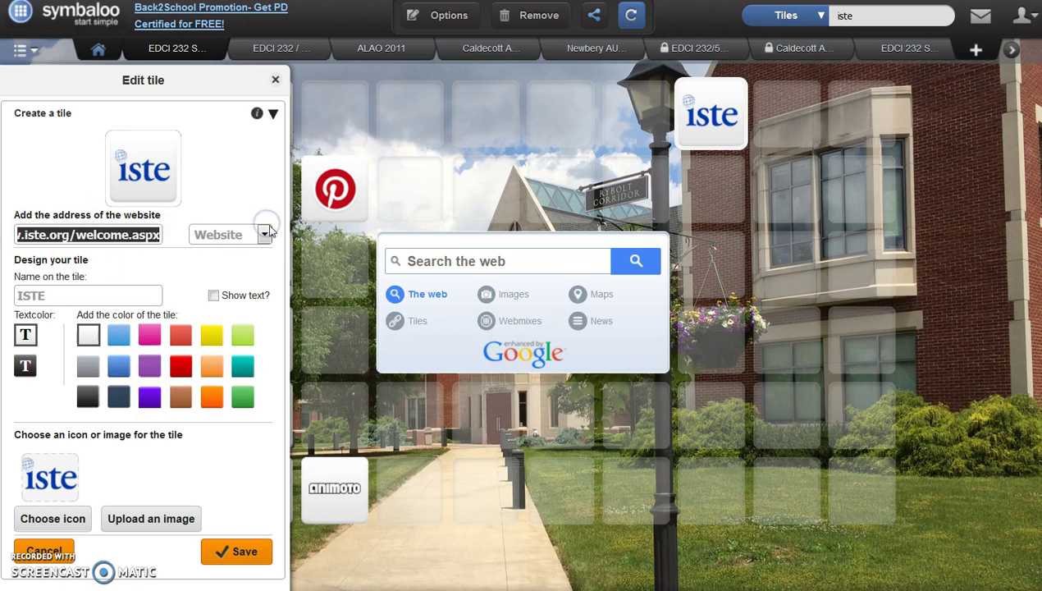
key(ctrl+a)
key(BackSpace)
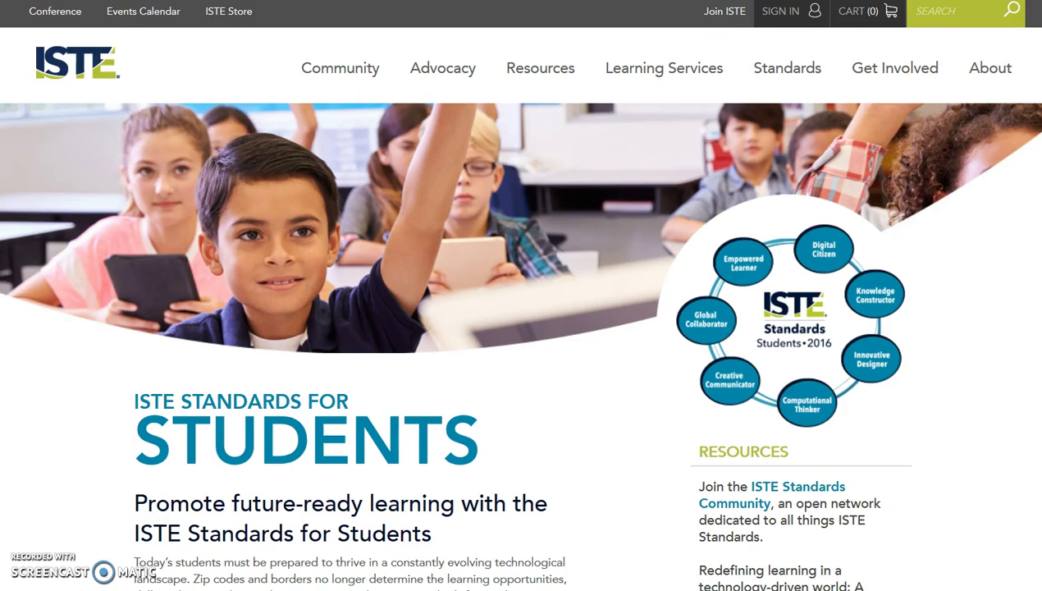
click(100, 238)
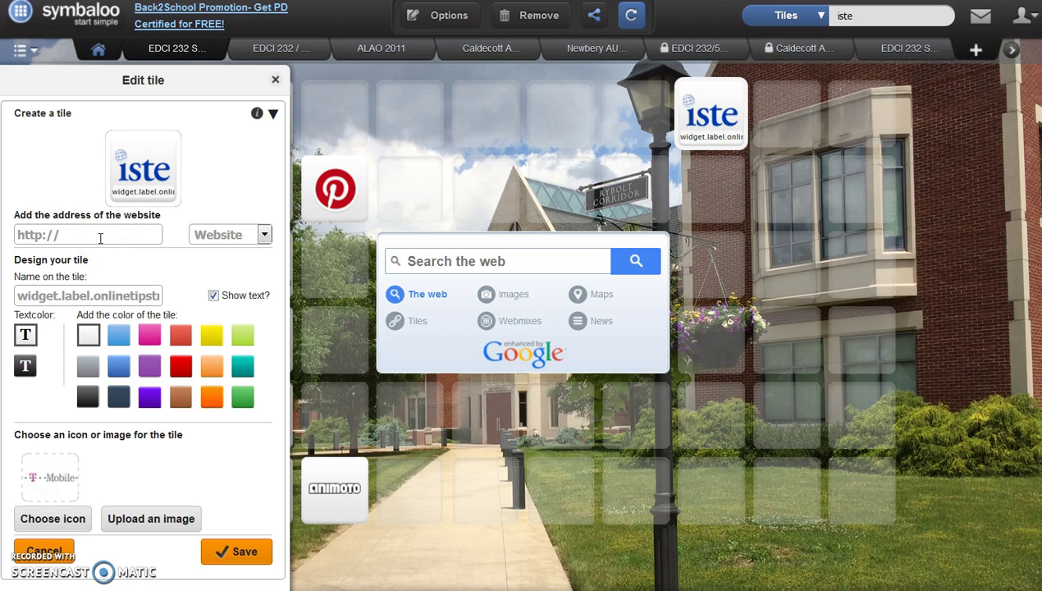
key(BackSpace)
key(BackSpace)
key(BackSpace)
key(BackSpace)
key(BackSpace)
key(BackSpace)
key(BackSpace)
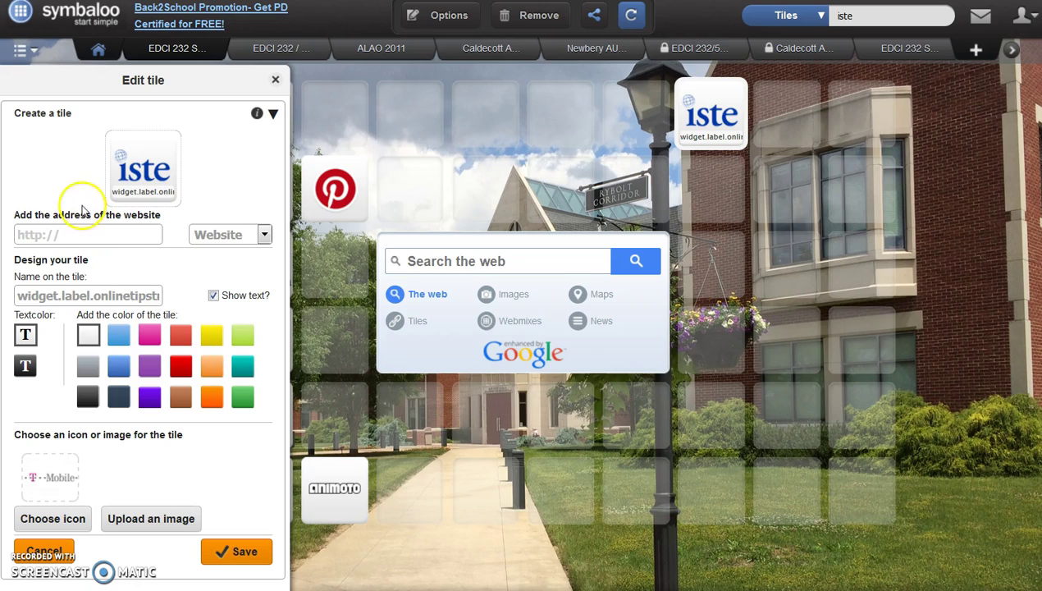
- Paste the ISTE for-students 2016 URL, show the label For Students 2016, and save
right_click(100, 236)
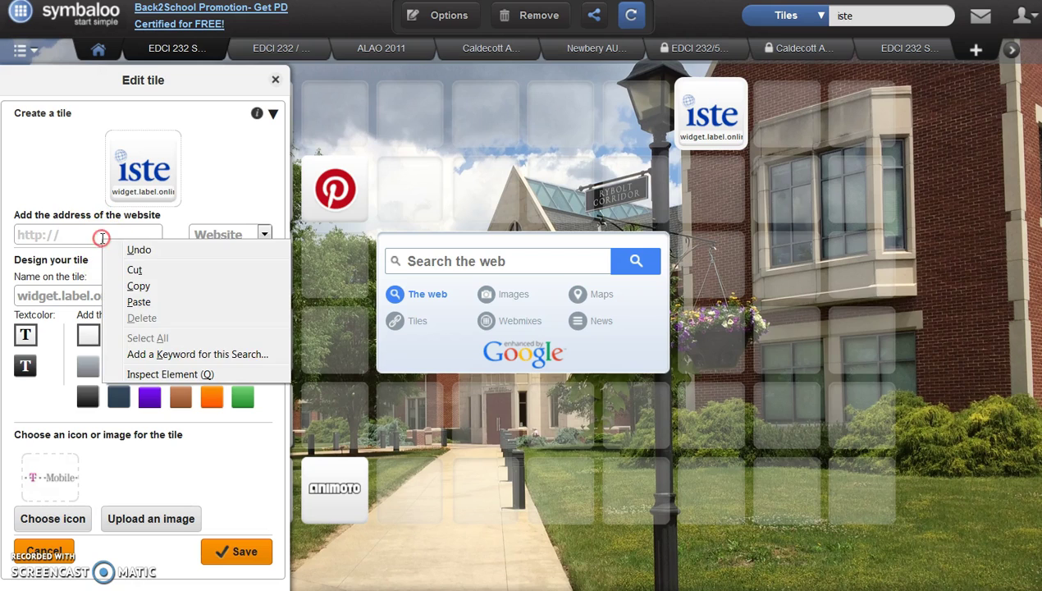
click(151, 298)
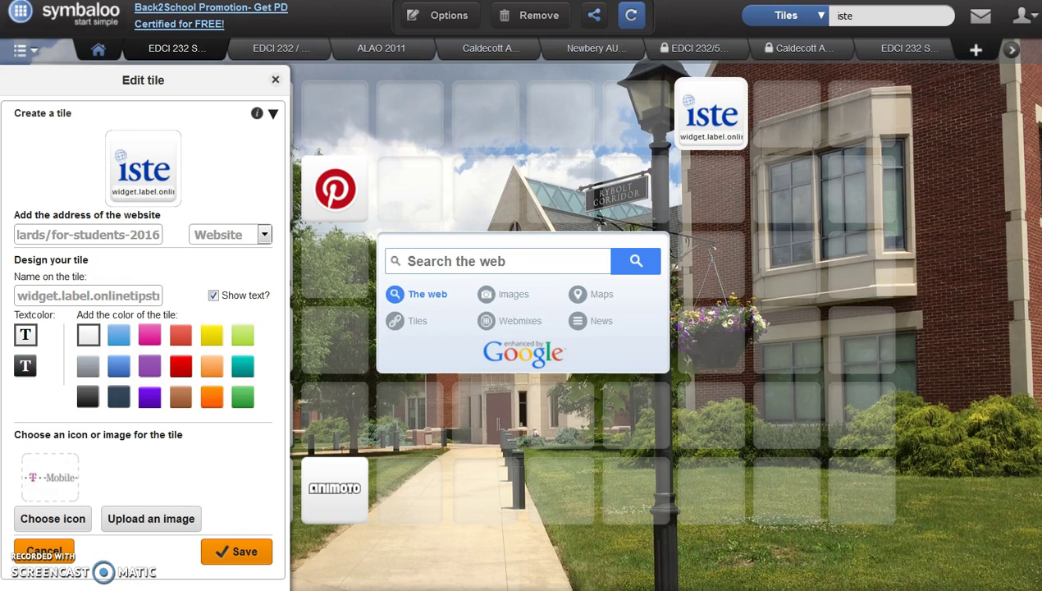
click(54, 293)
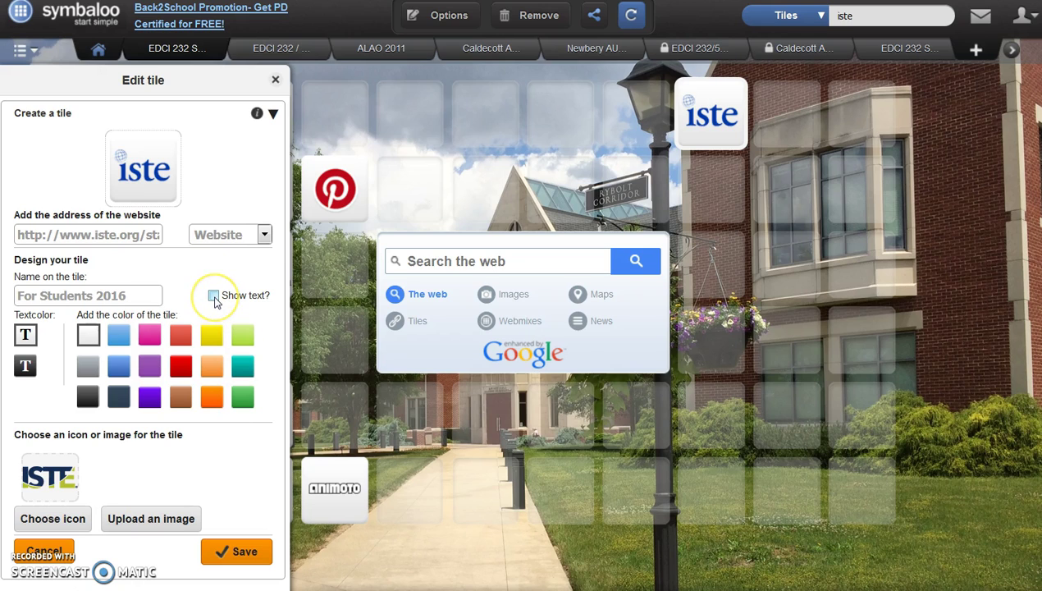
click(213, 296)
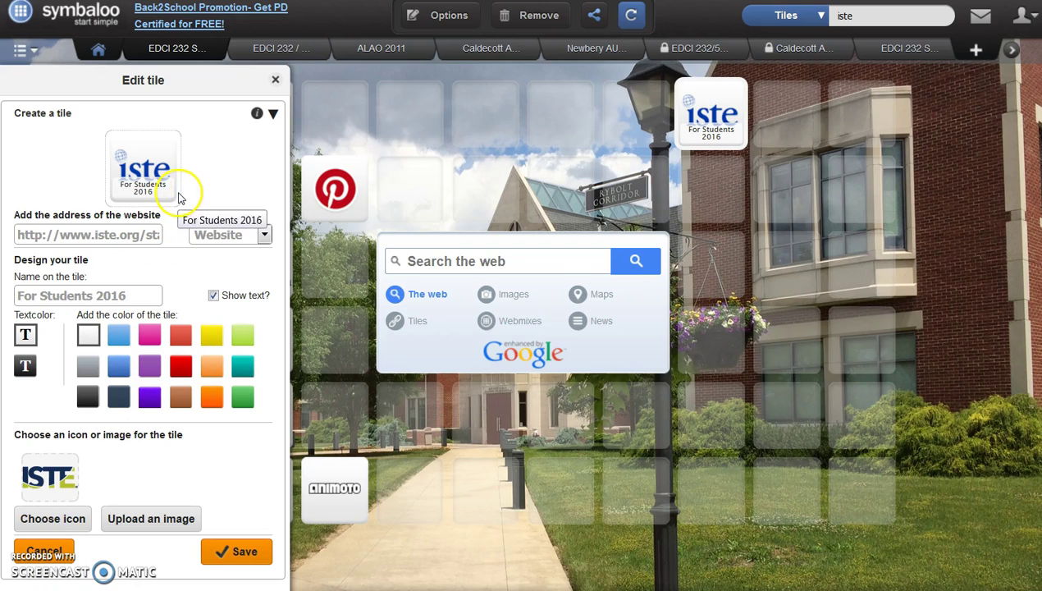
click(242, 564)
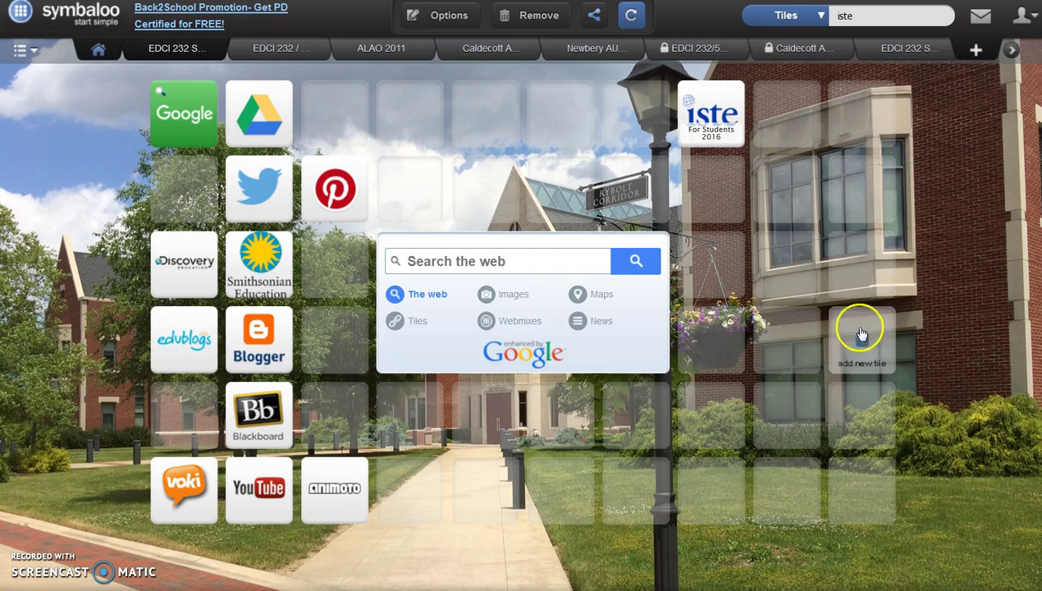
- Create a custom tile in an empty slot with the education.ohio.gov address pasted in
click(809, 337)
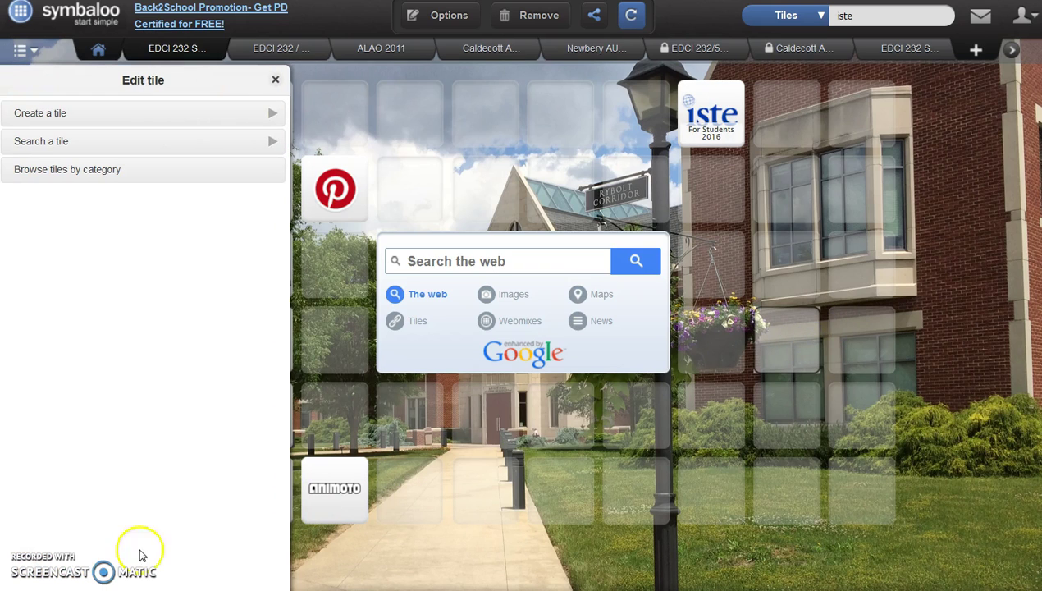
click(156, 112)
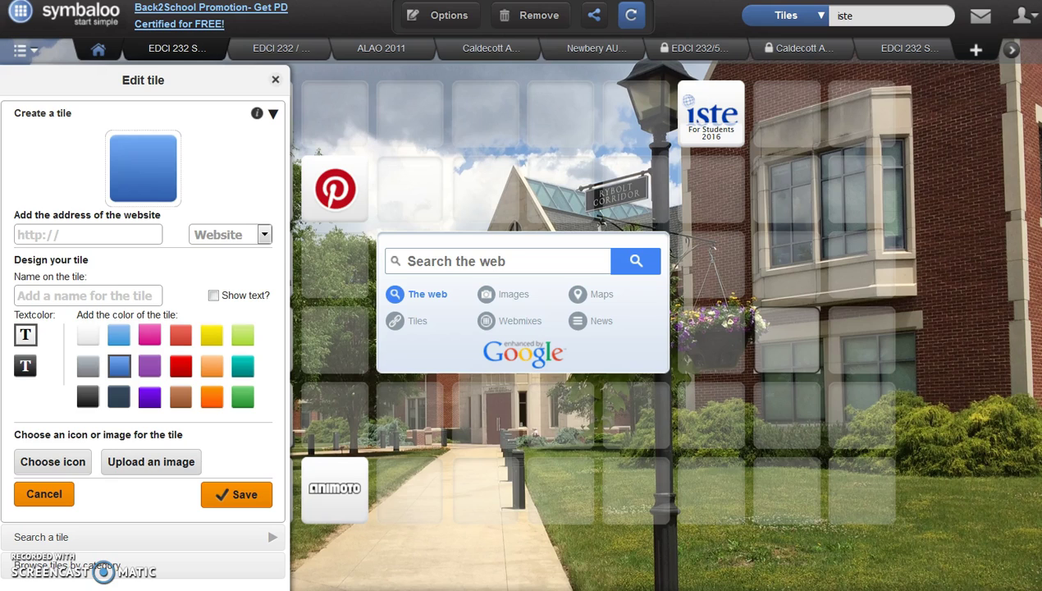
click(144, 236)
right_click(85, 234)
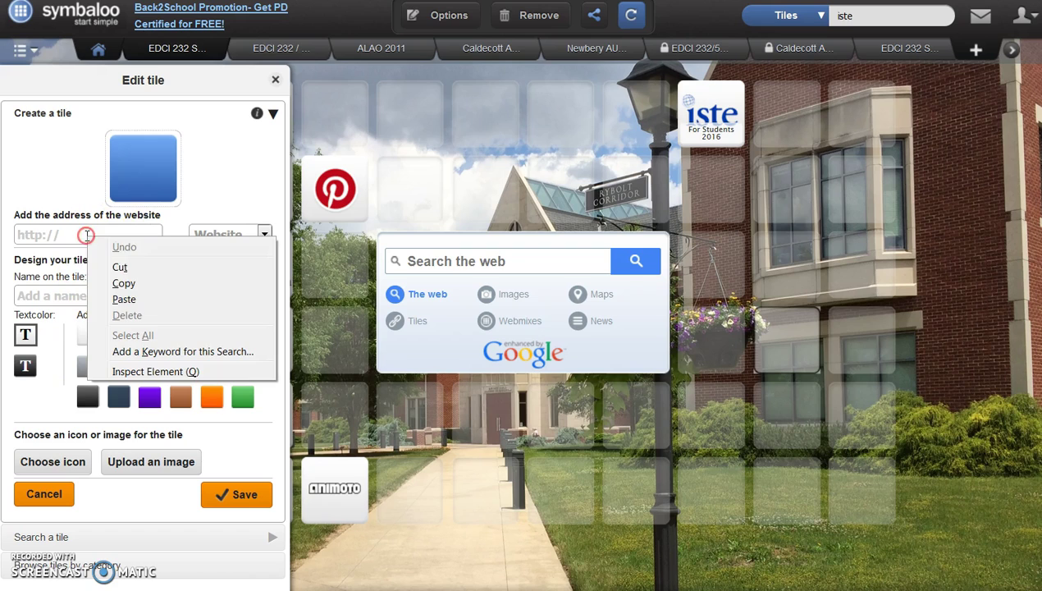
click(121, 299)
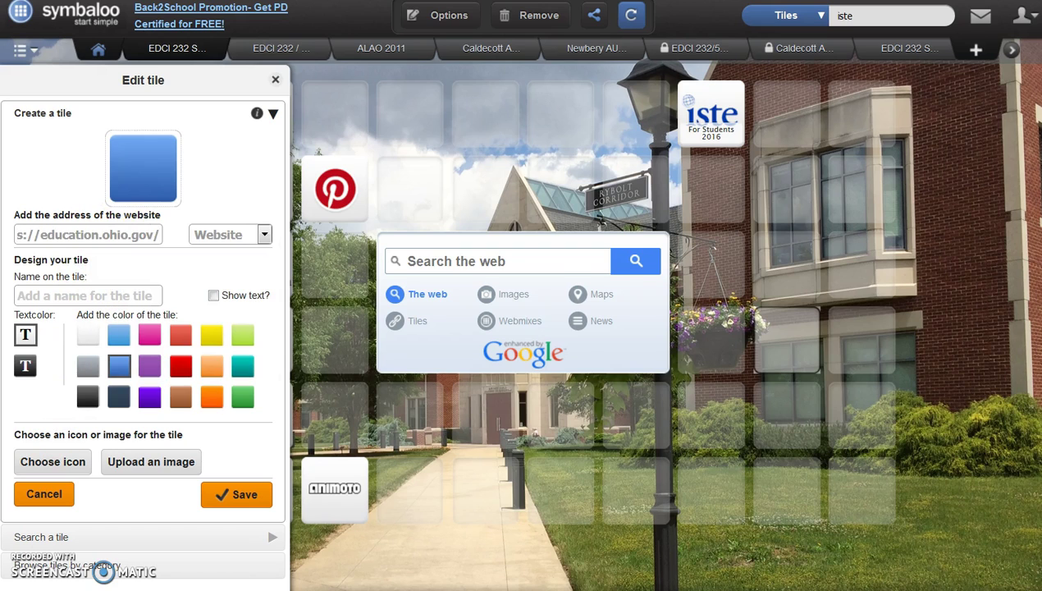
- Make it a red ODE Website tile with a white label and monitor icon, and save
click(88, 297)
click(212, 296)
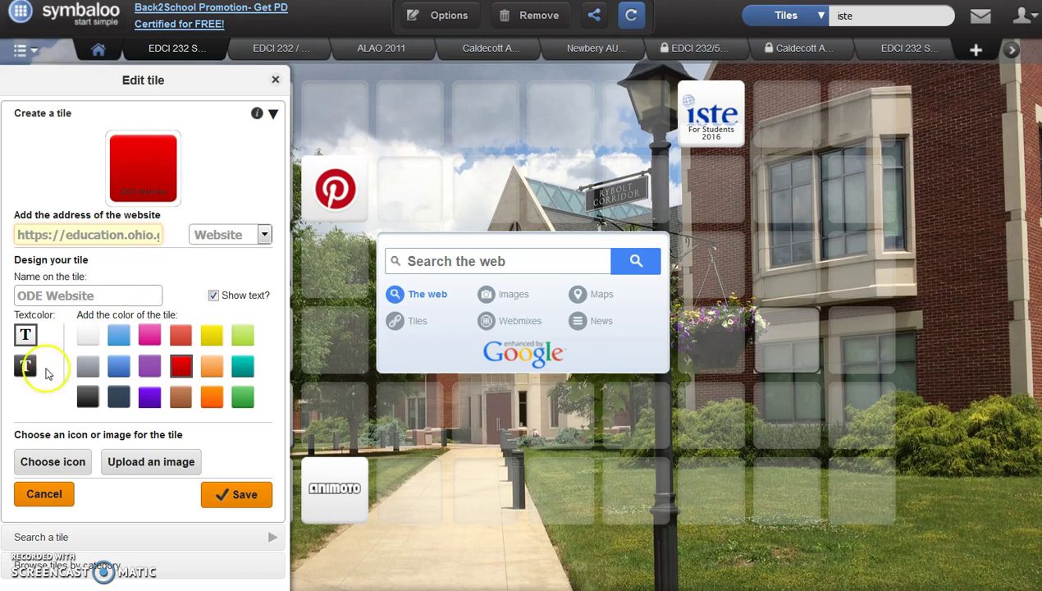
click(24, 366)
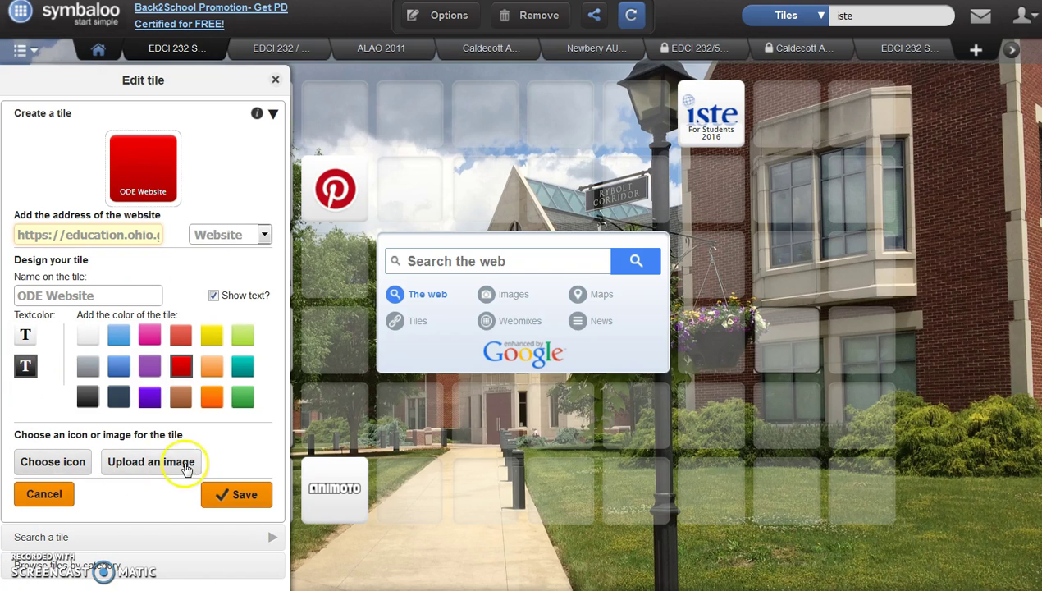
click(76, 463)
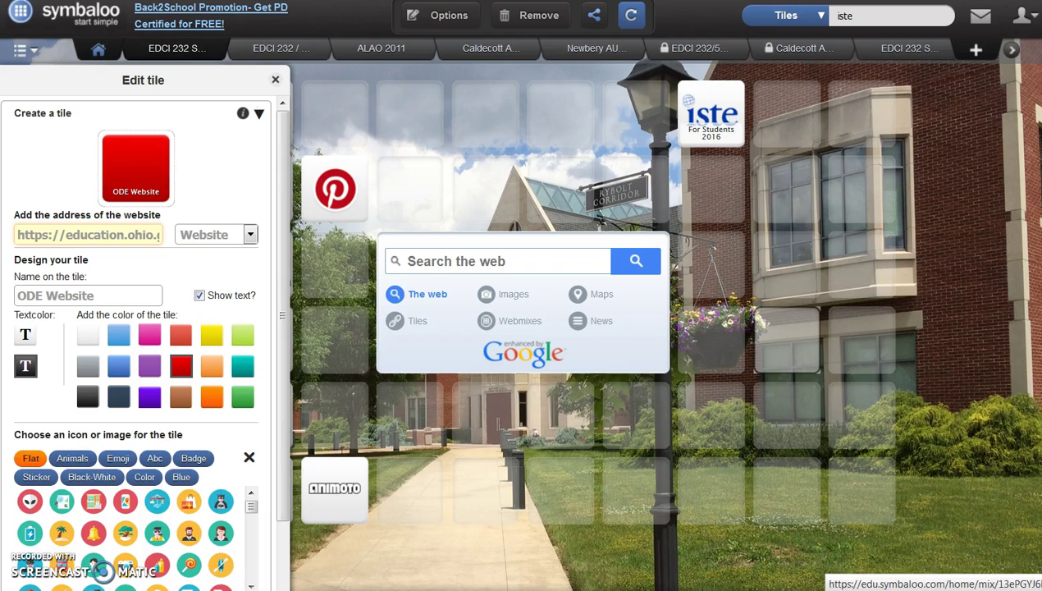
scroll(220, 509, down, 2)
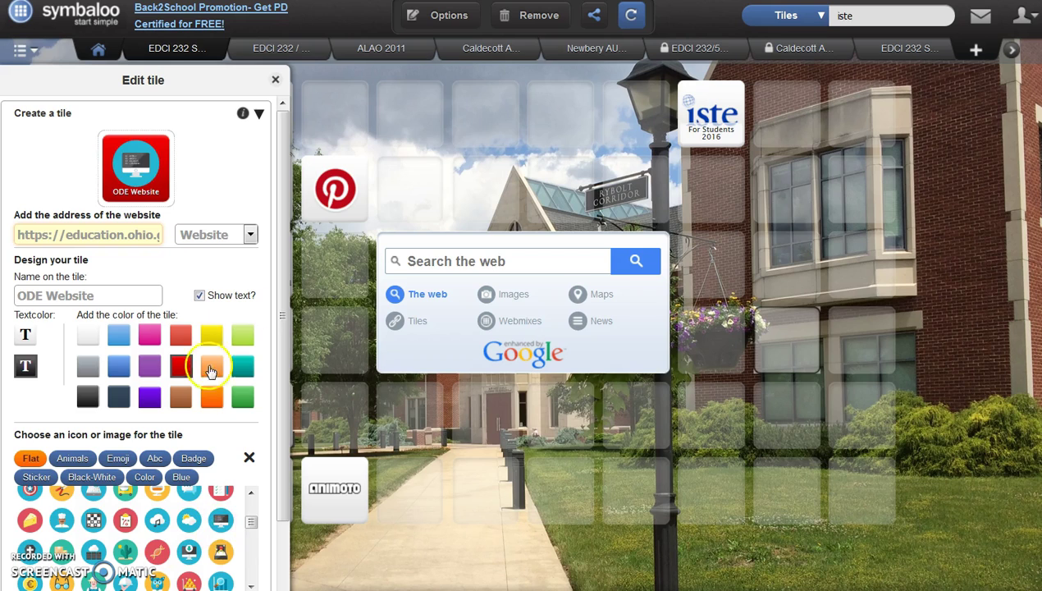
click(250, 457)
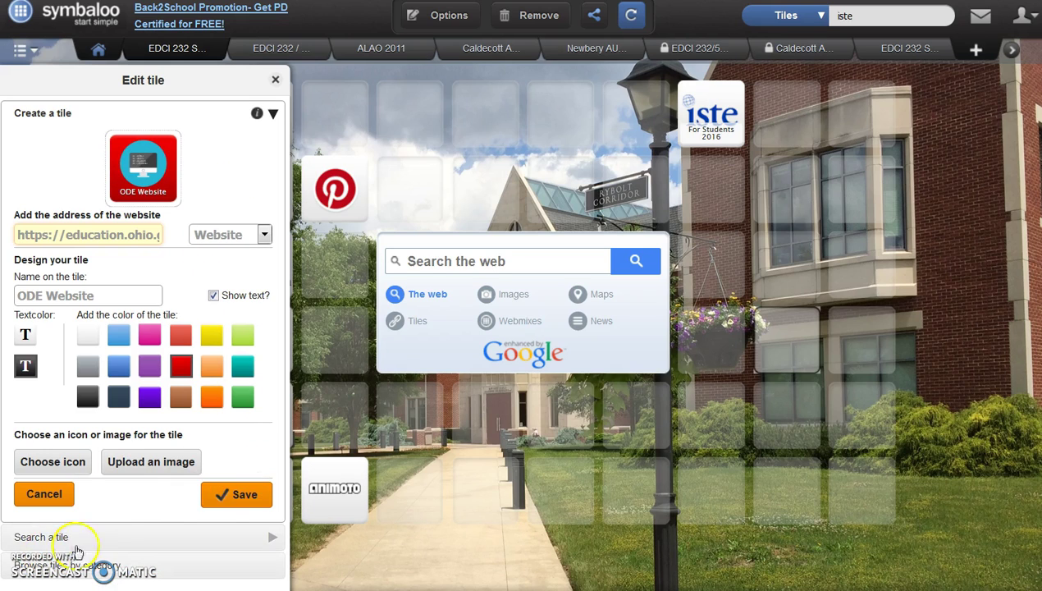
click(234, 497)
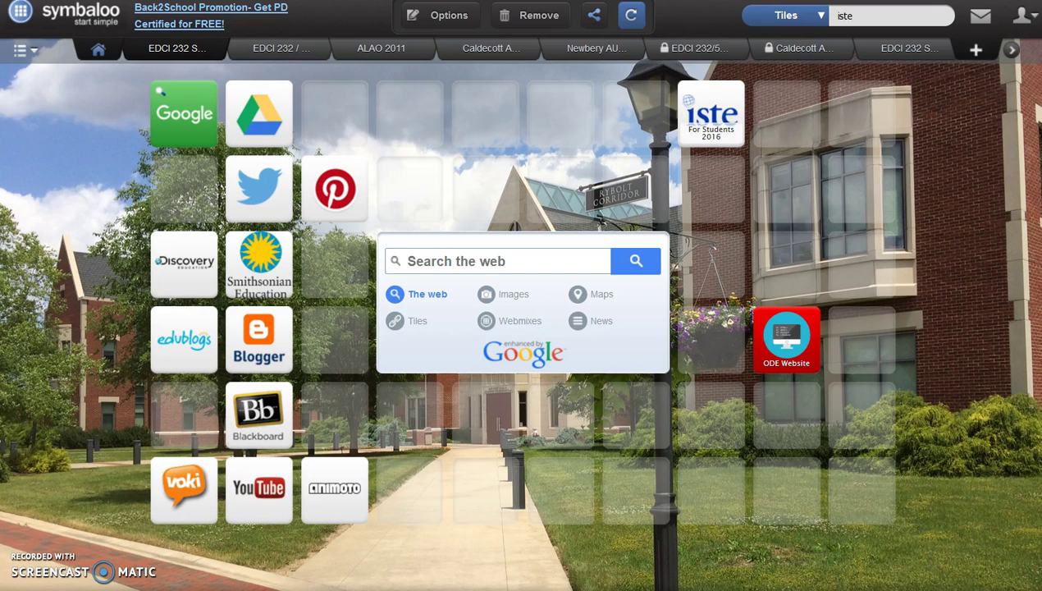
- Browse tiles by category, close the browser, and refresh the webmix to regroup ISTE and ODE tiles
click(184, 414)
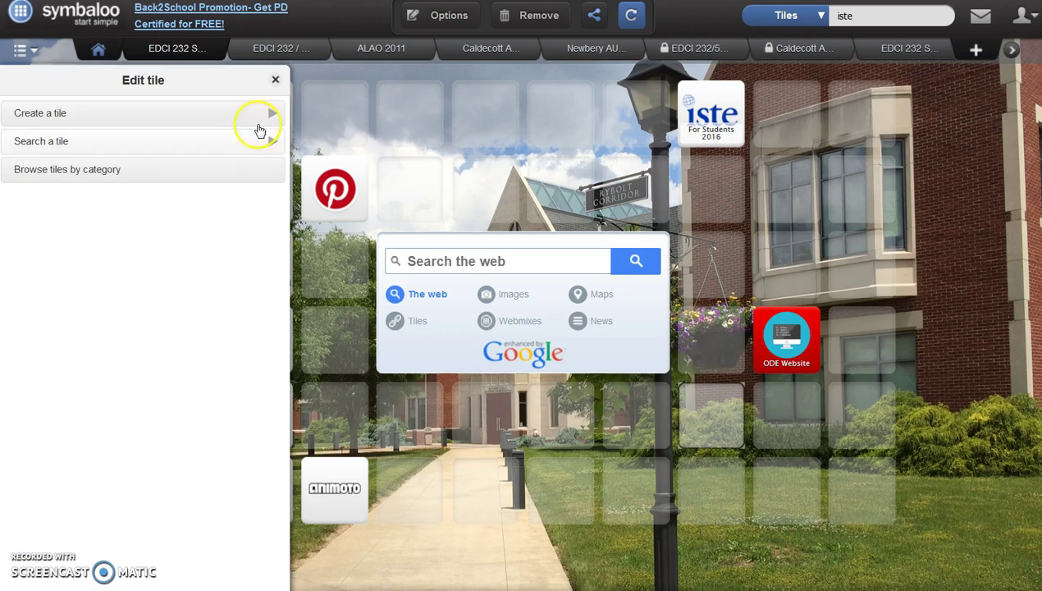
click(253, 151)
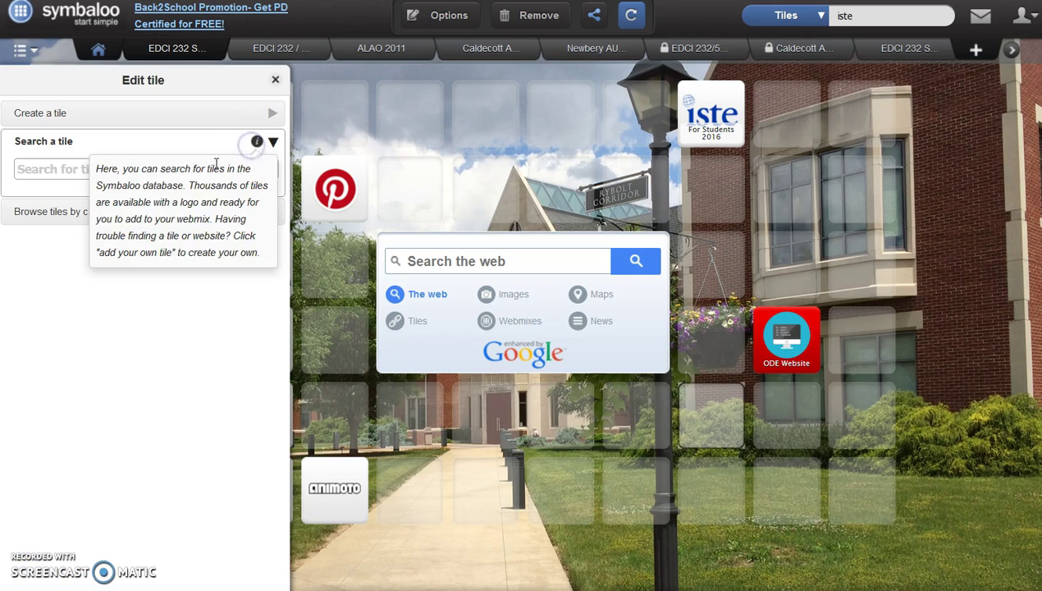
click(163, 222)
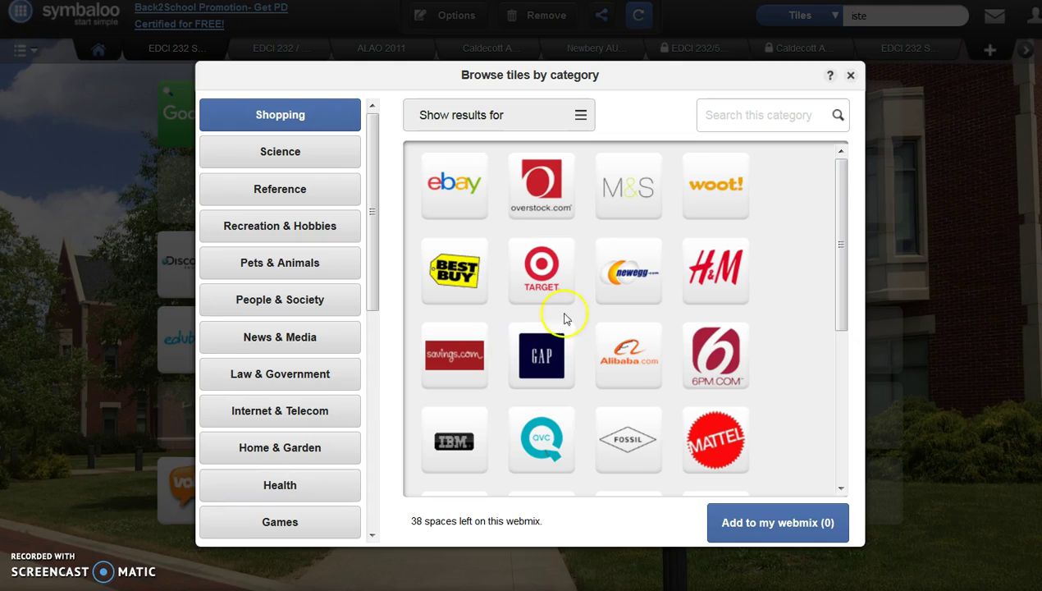
click(851, 77)
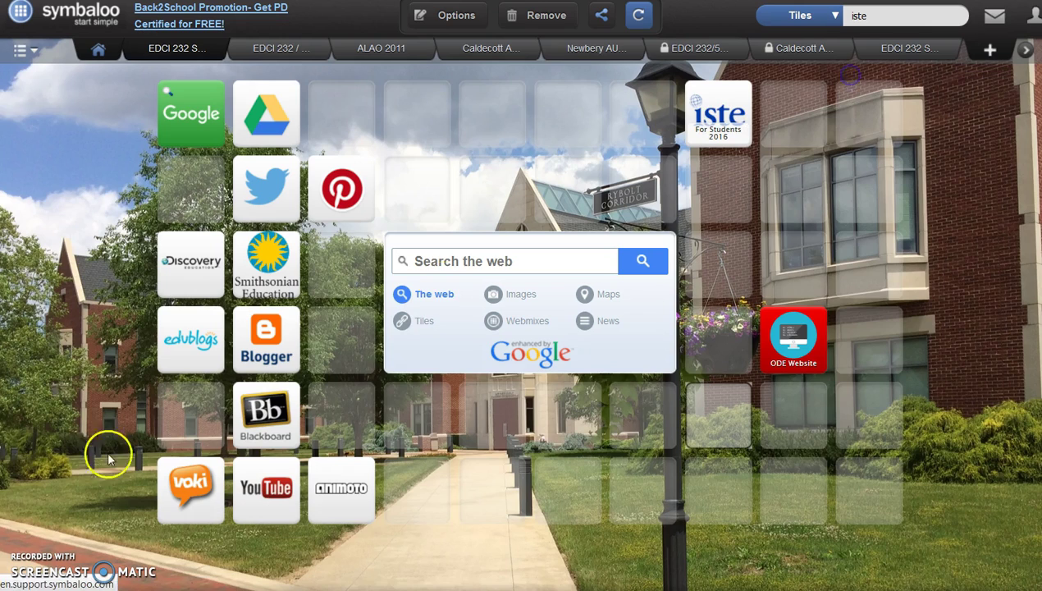
click(632, 20)
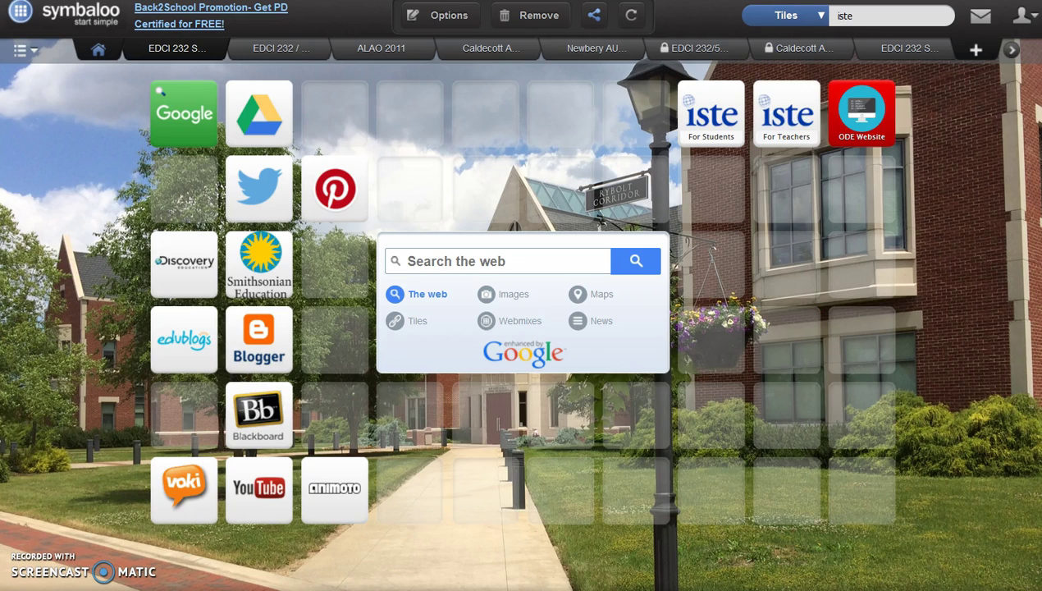
- Review the EDCI 232 SymbalooEDU webmix details and public link, then close the Share dialog
click(198, 490)
click(596, 16)
click(79, 203)
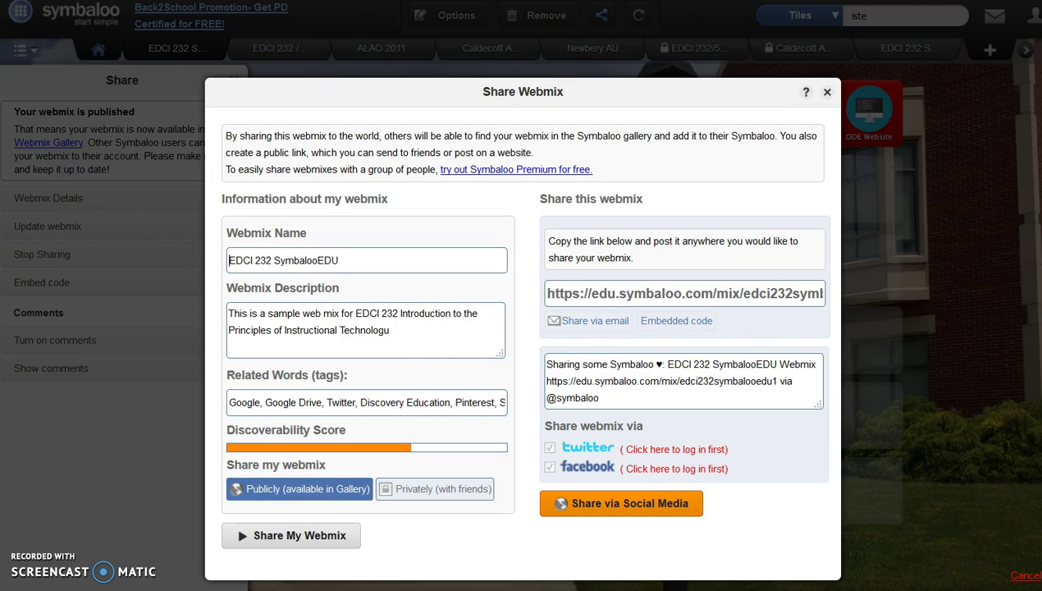
click(635, 295)
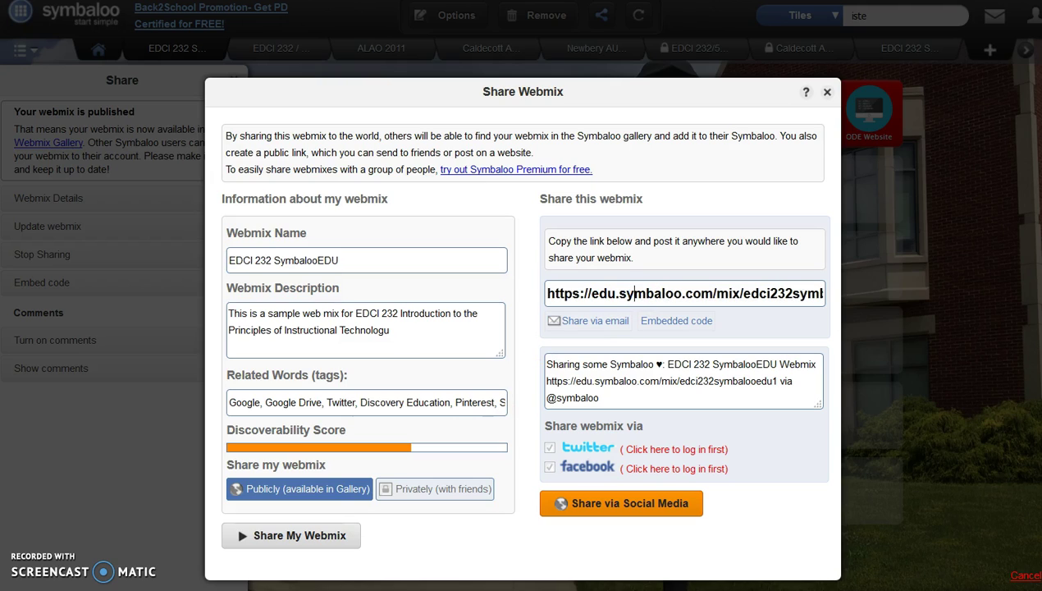
key(Escape)
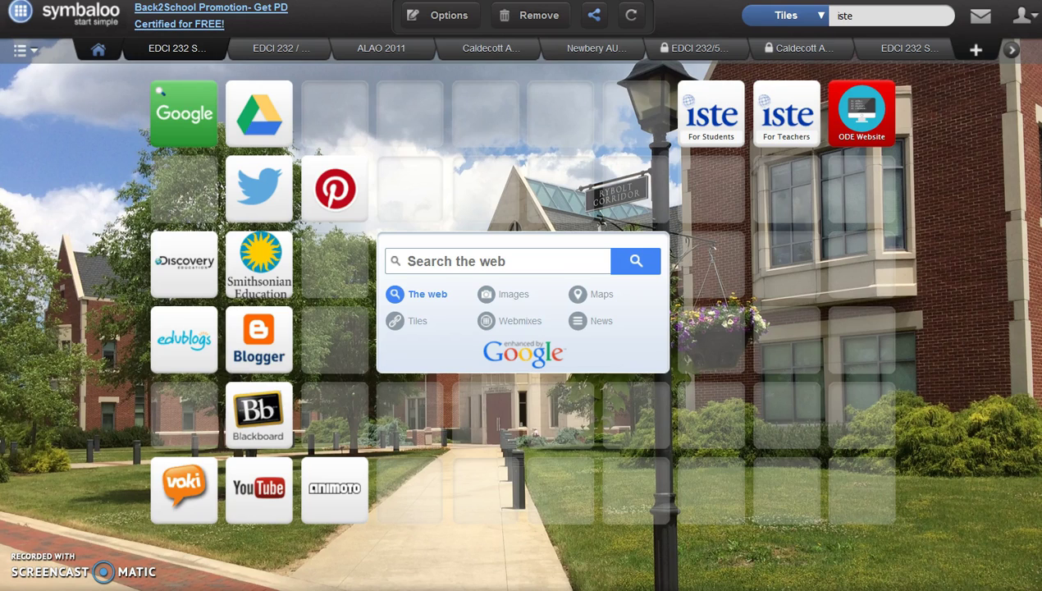